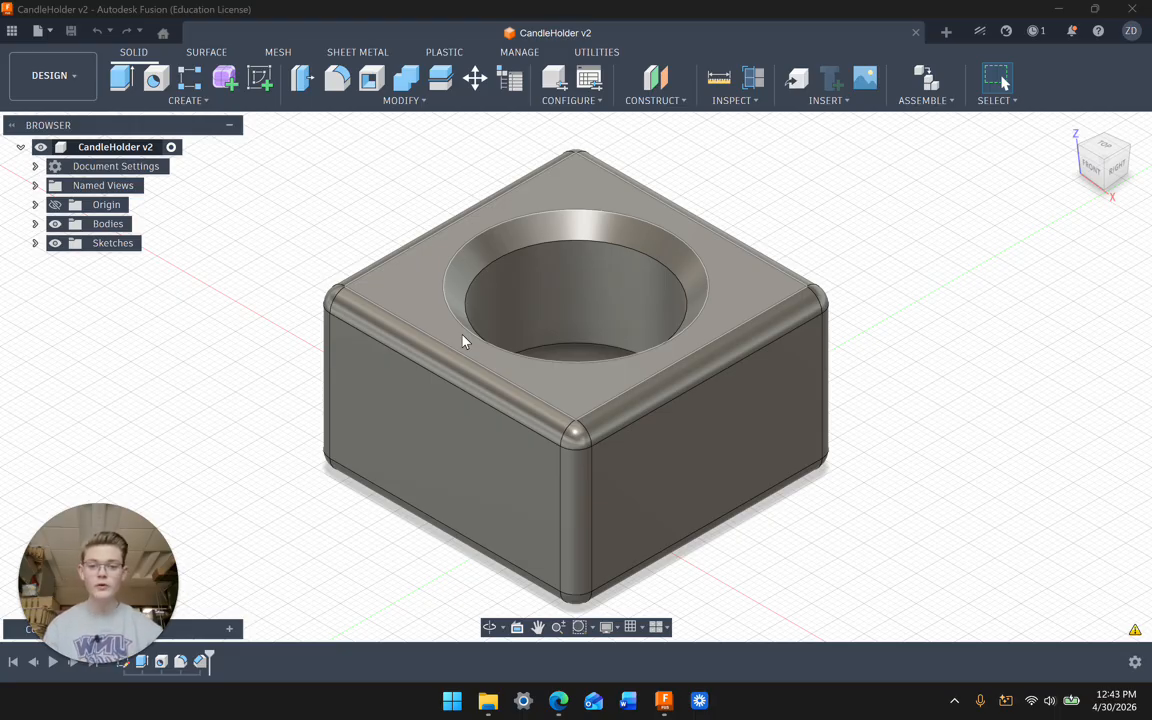
Step: Open the DESIGN workspace switcher for the CandleHolder v2 design
left_click(72, 80)
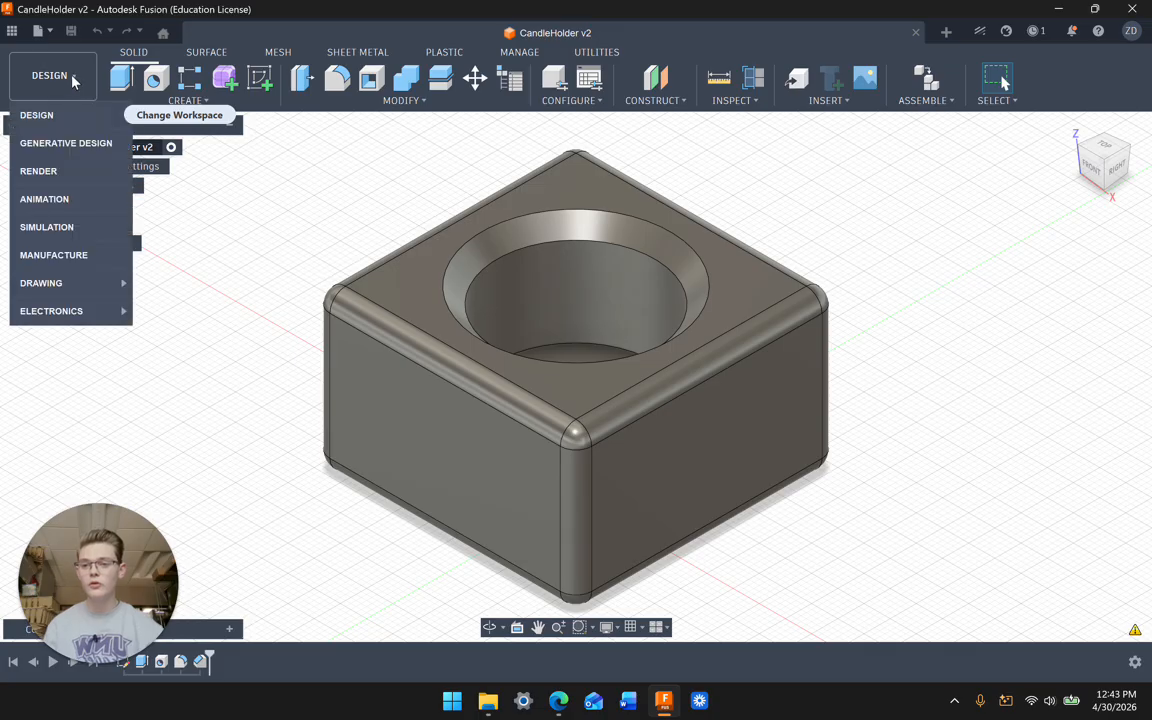
Step: Create a new Manual-type ISO A3 drawing from the CandleHolder design
left_click(56, 268)
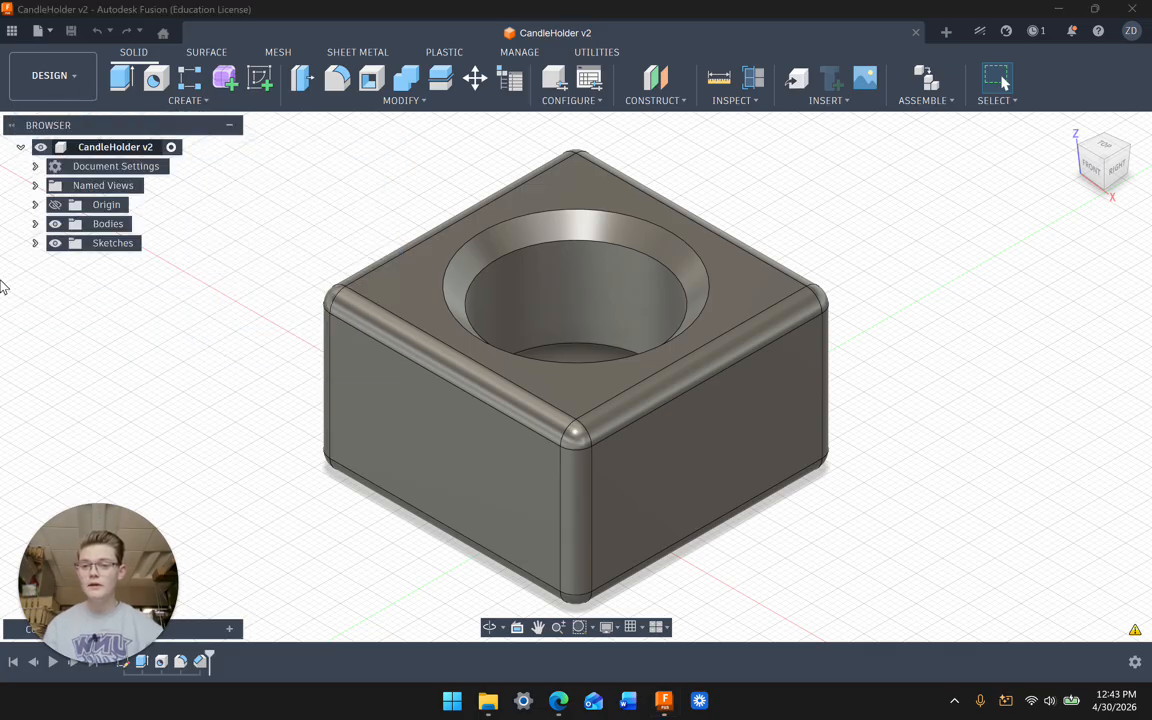
left_click(75, 81)
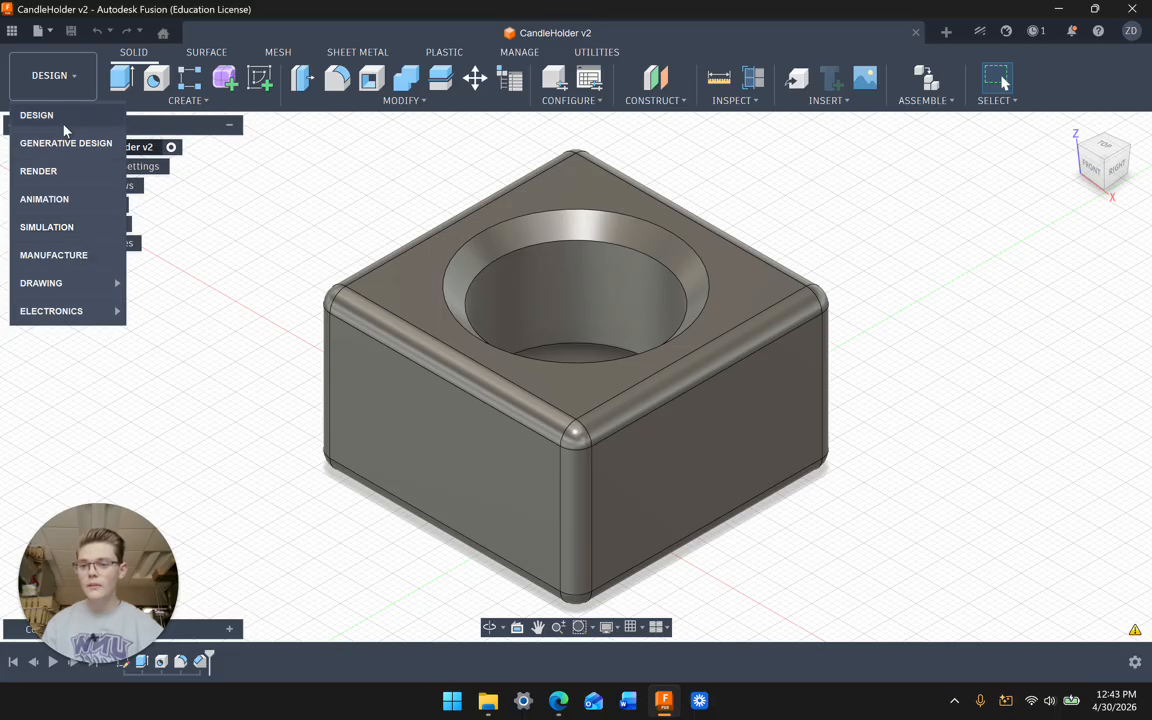
mouse_move(69, 286)
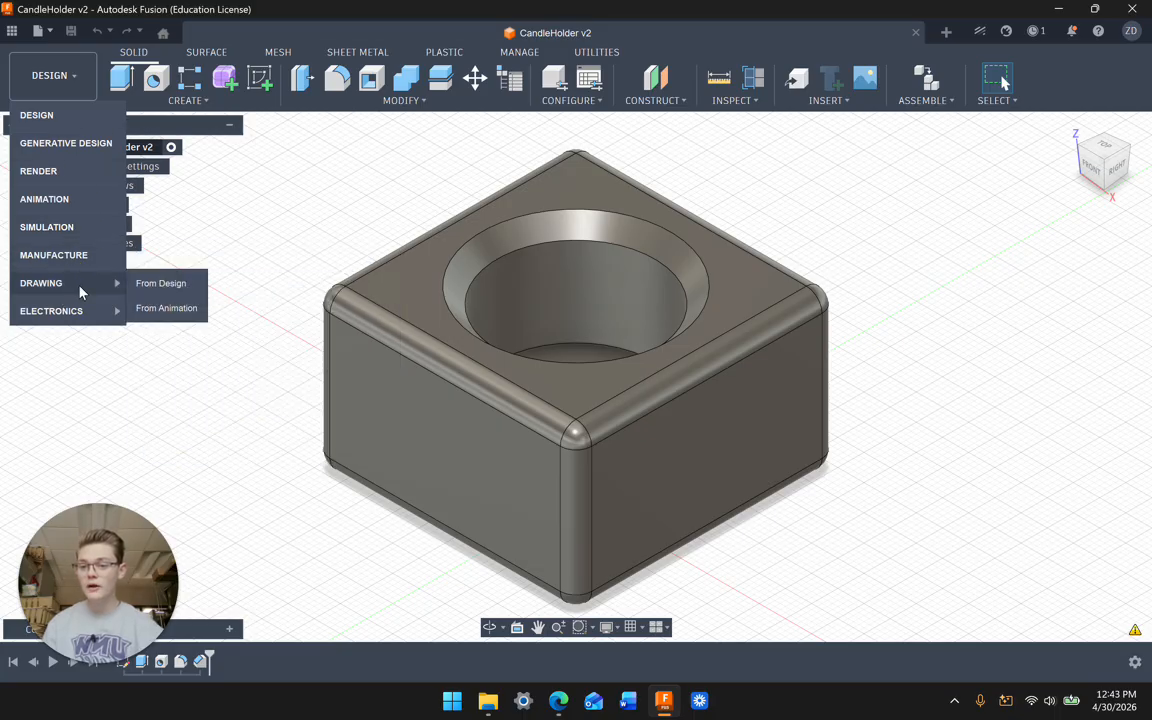
left_click(168, 284)
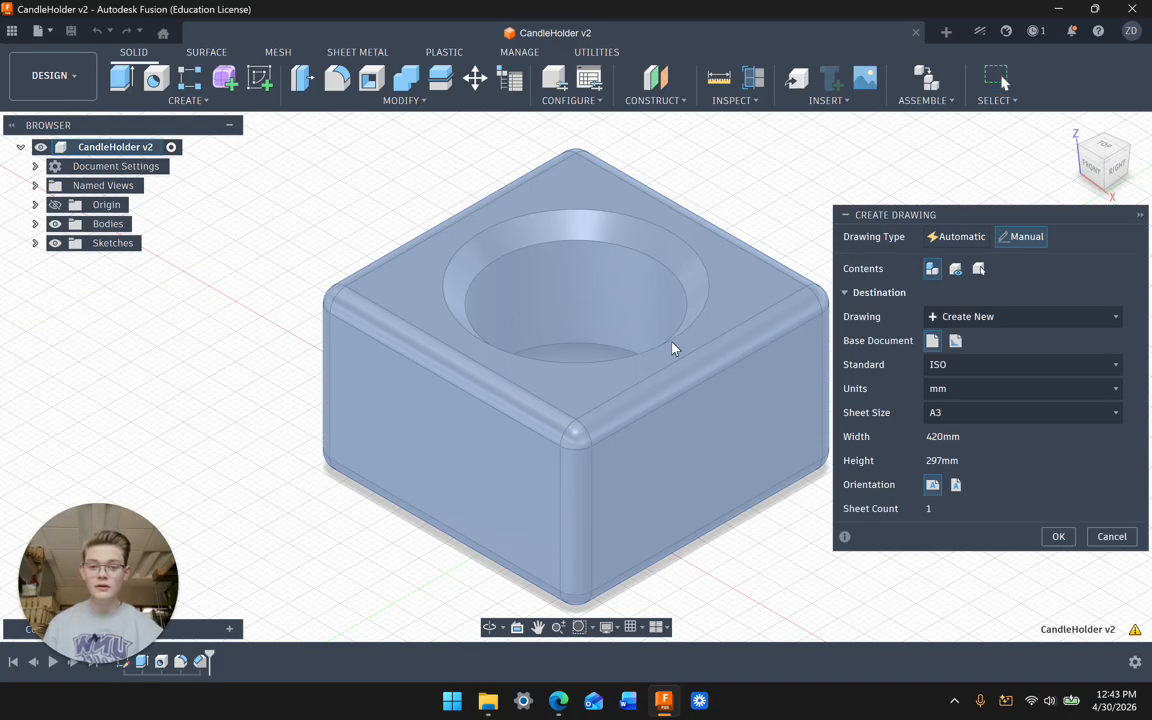
left_click(1010, 238)
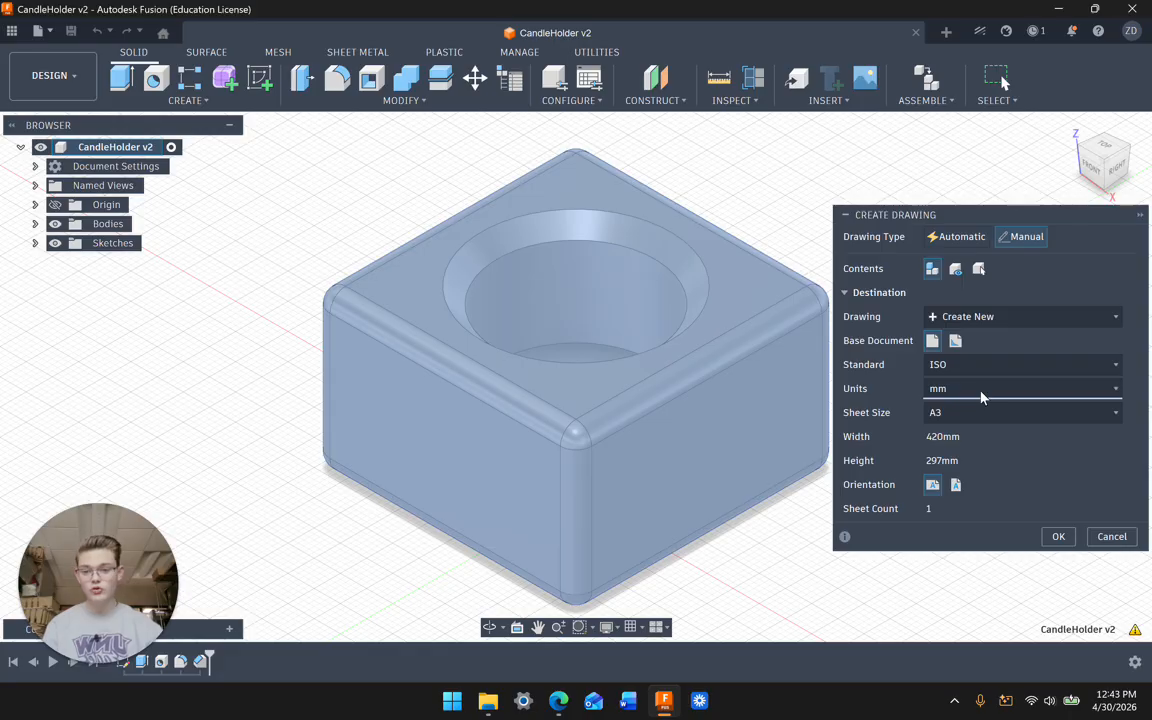
left_click(1058, 536)
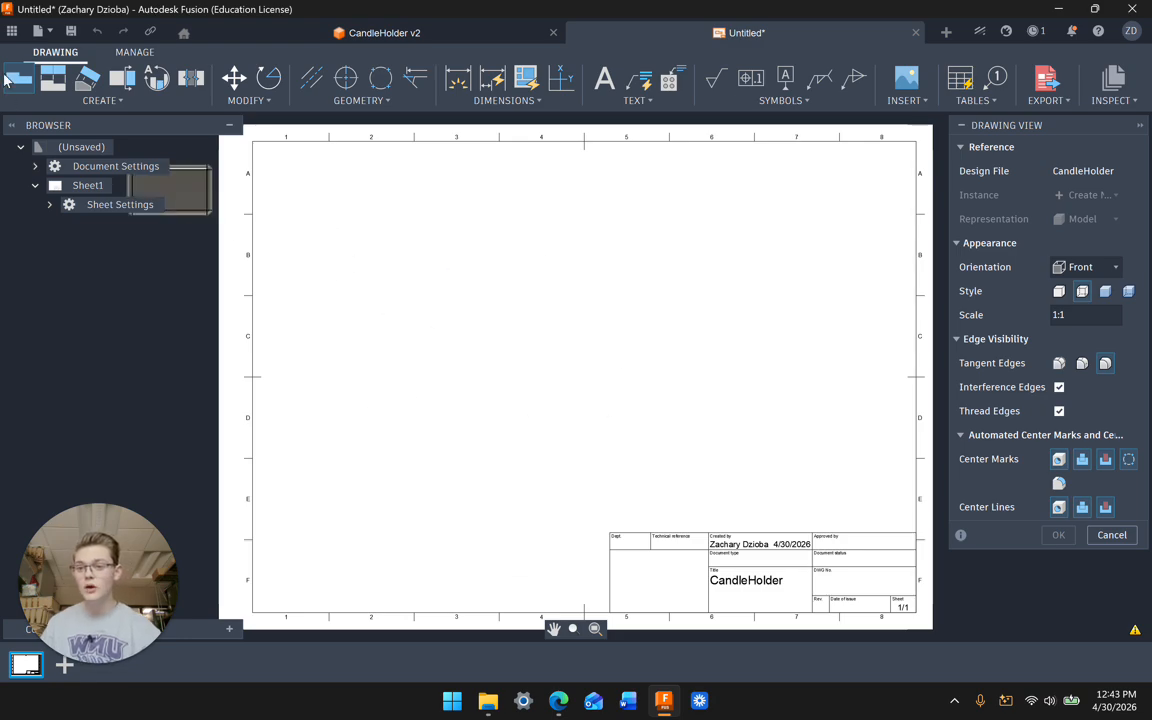
Step: Place a 1:1 front base view of the CandleHolder on the sheet's left side
left_click(116, 101)
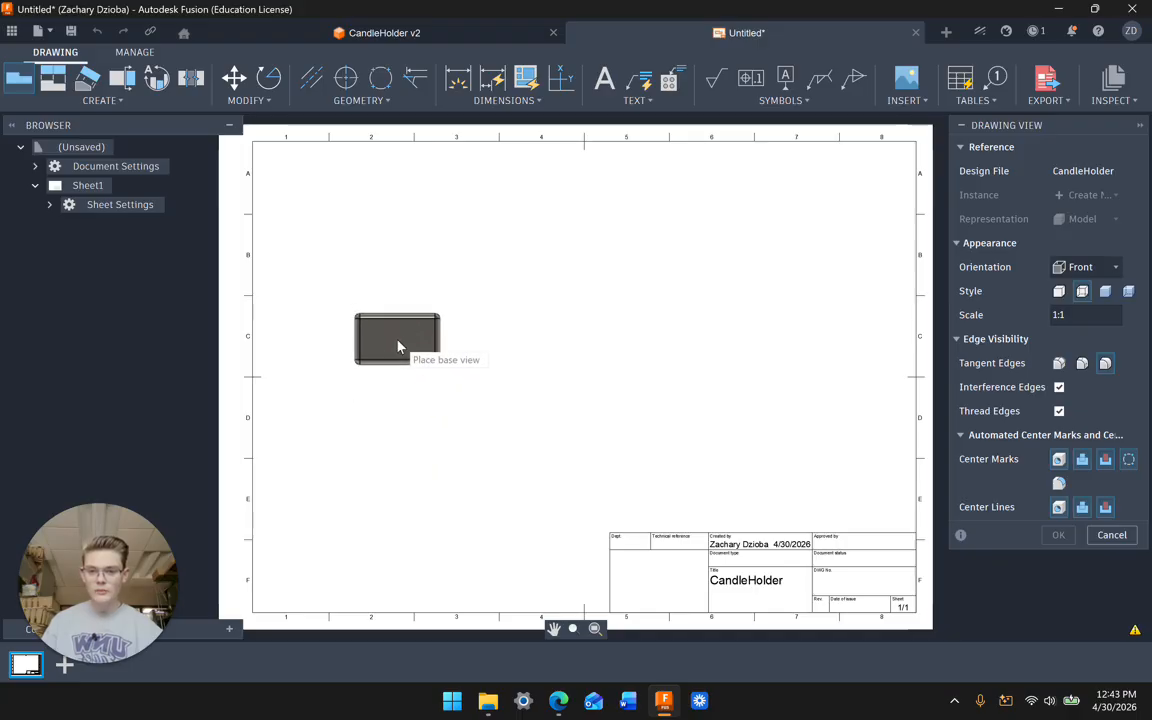
left_click(395, 350)
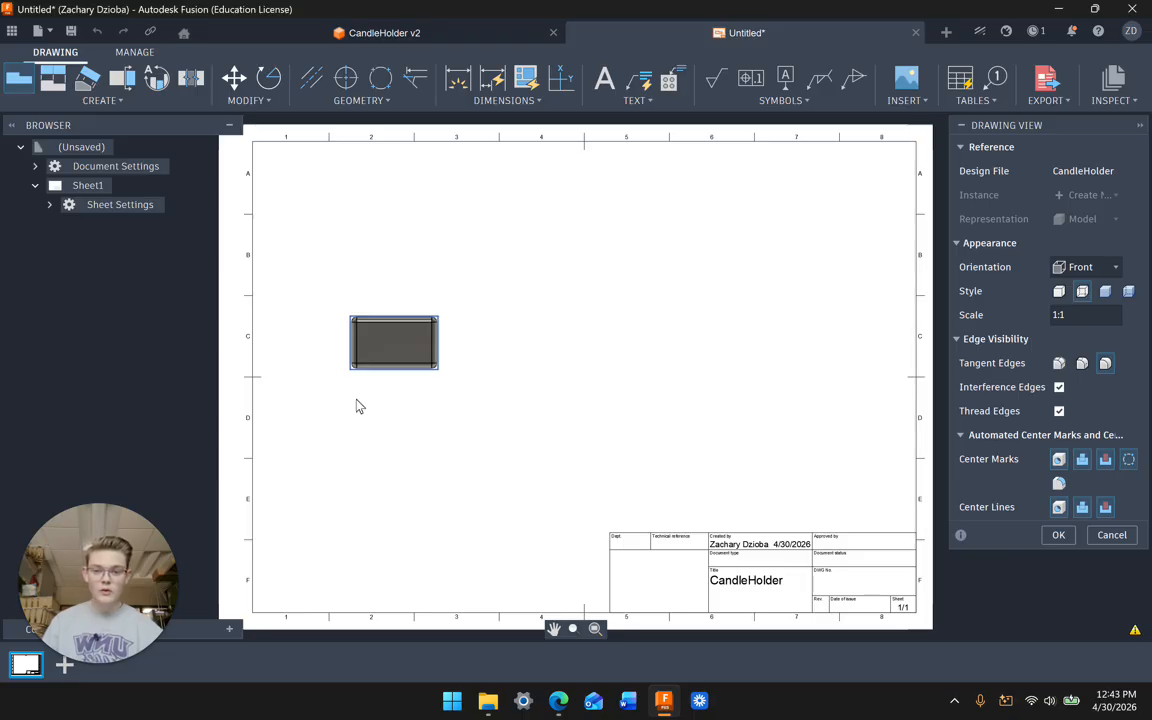
left_click(1060, 536)
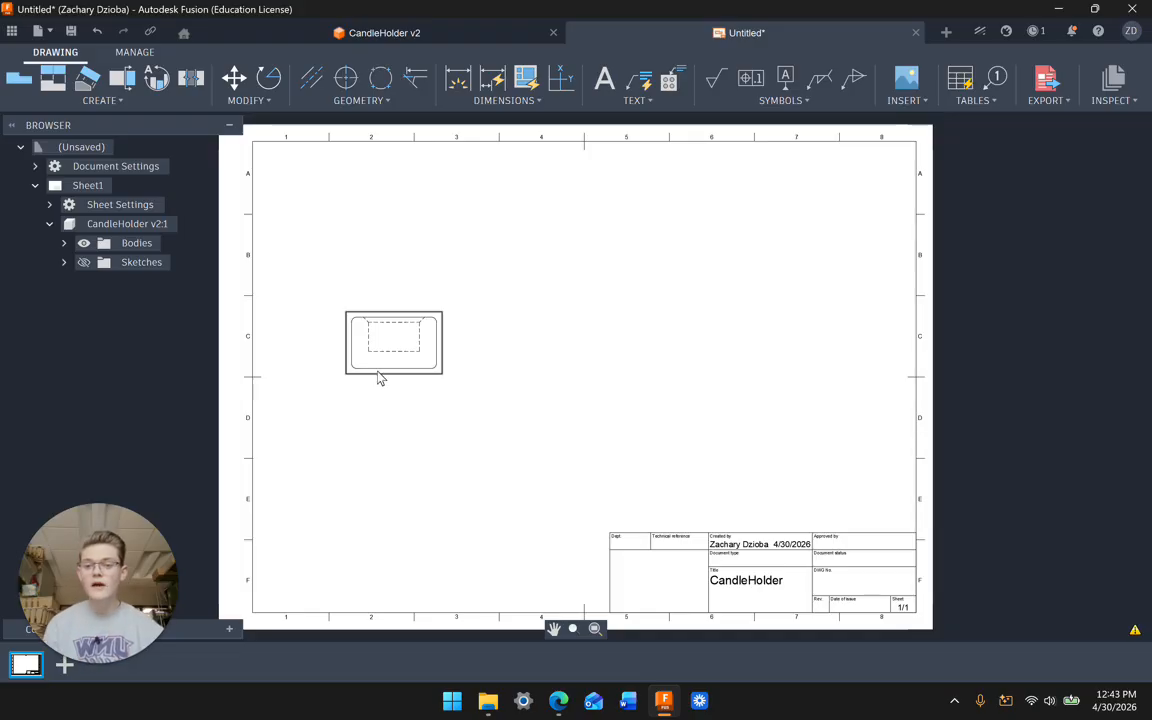
Step: Project views above and below the front view and two isometric views on the right
left_click(95, 101)
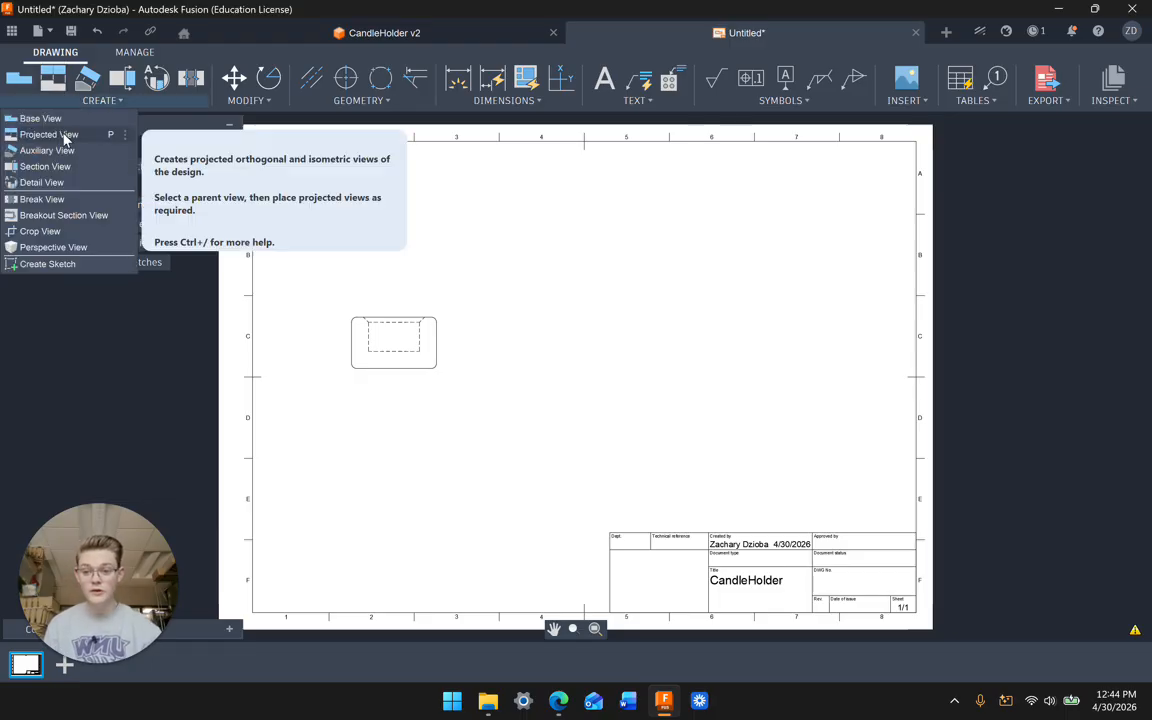
left_click(67, 137)
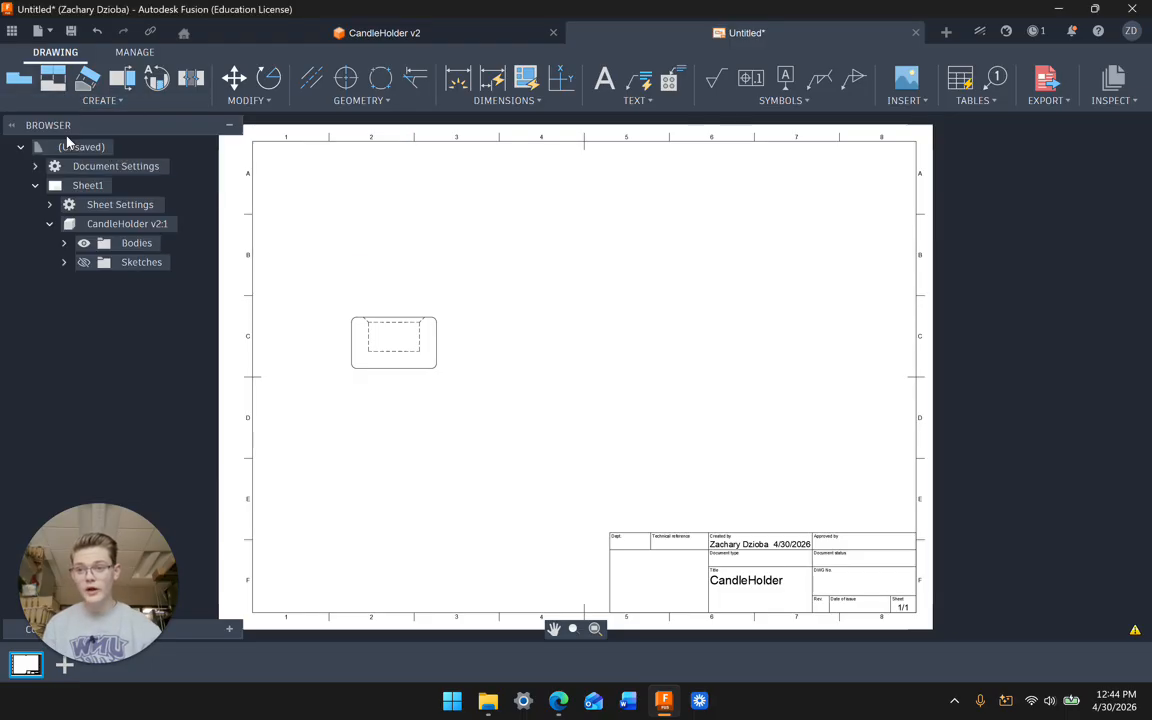
left_click(434, 353)
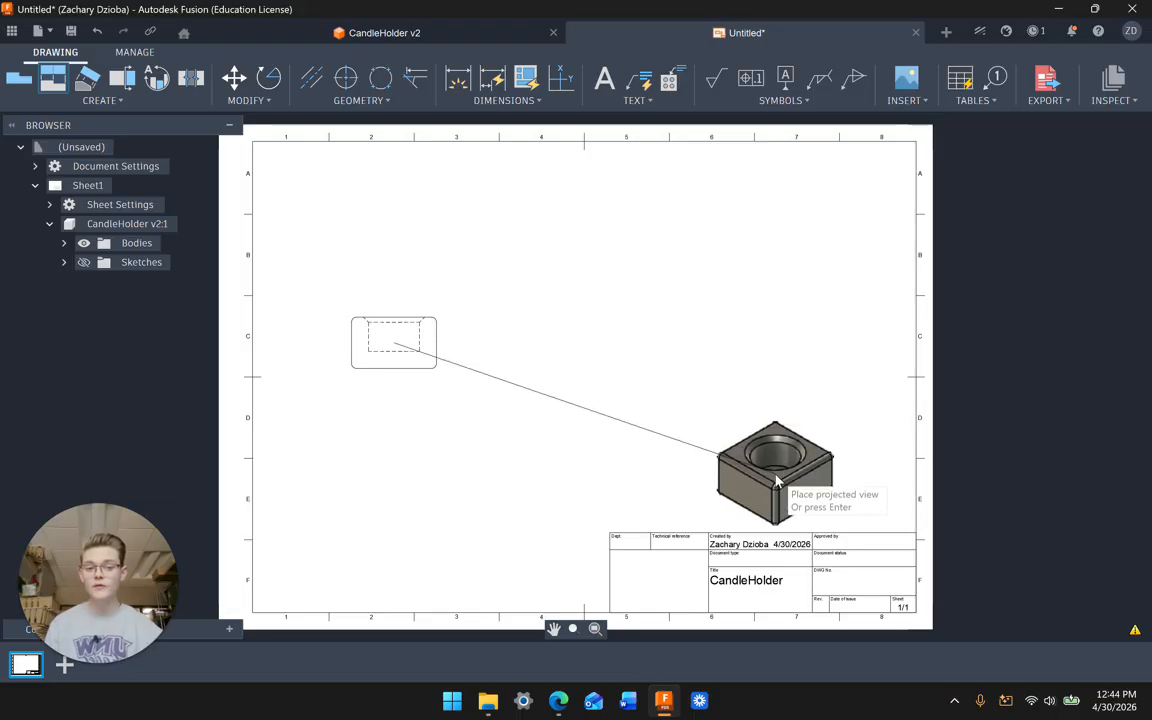
left_click(777, 471)
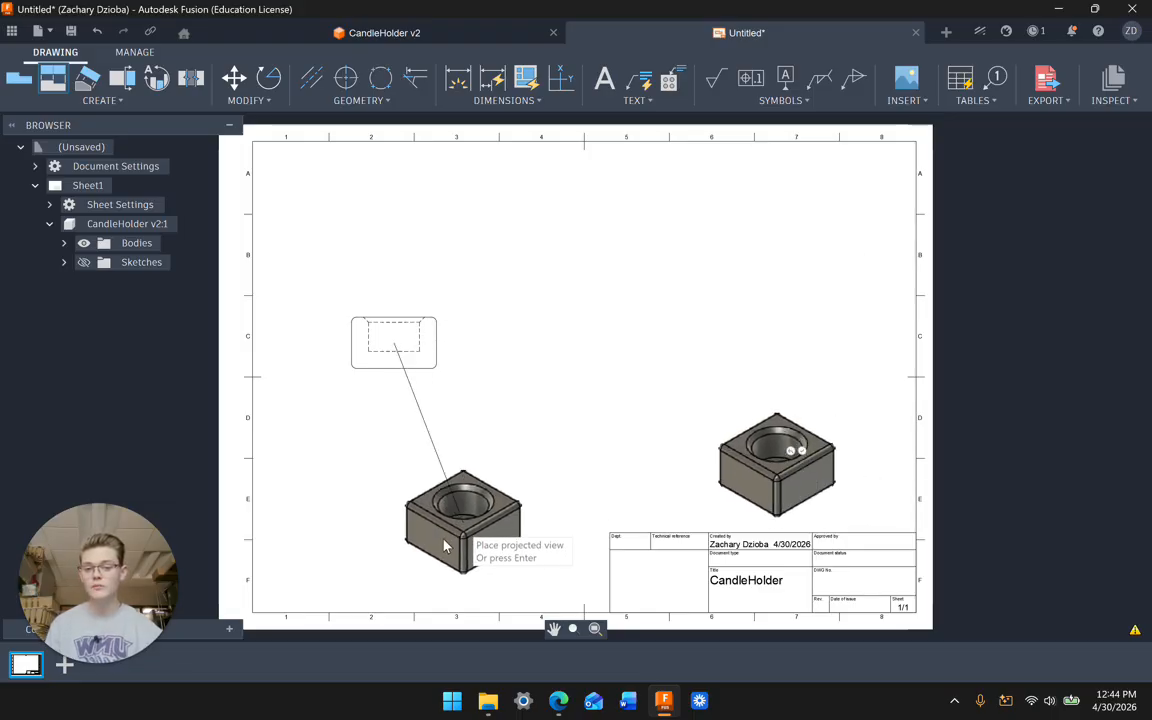
left_click(420, 562)
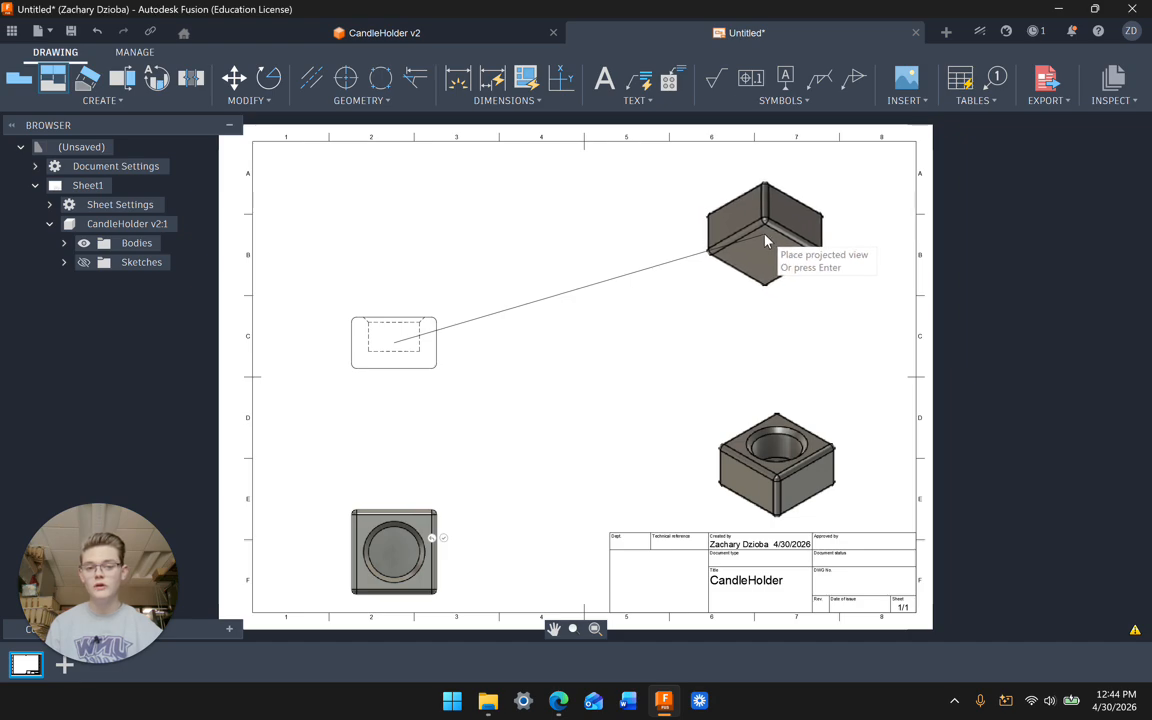
left_click(769, 243)
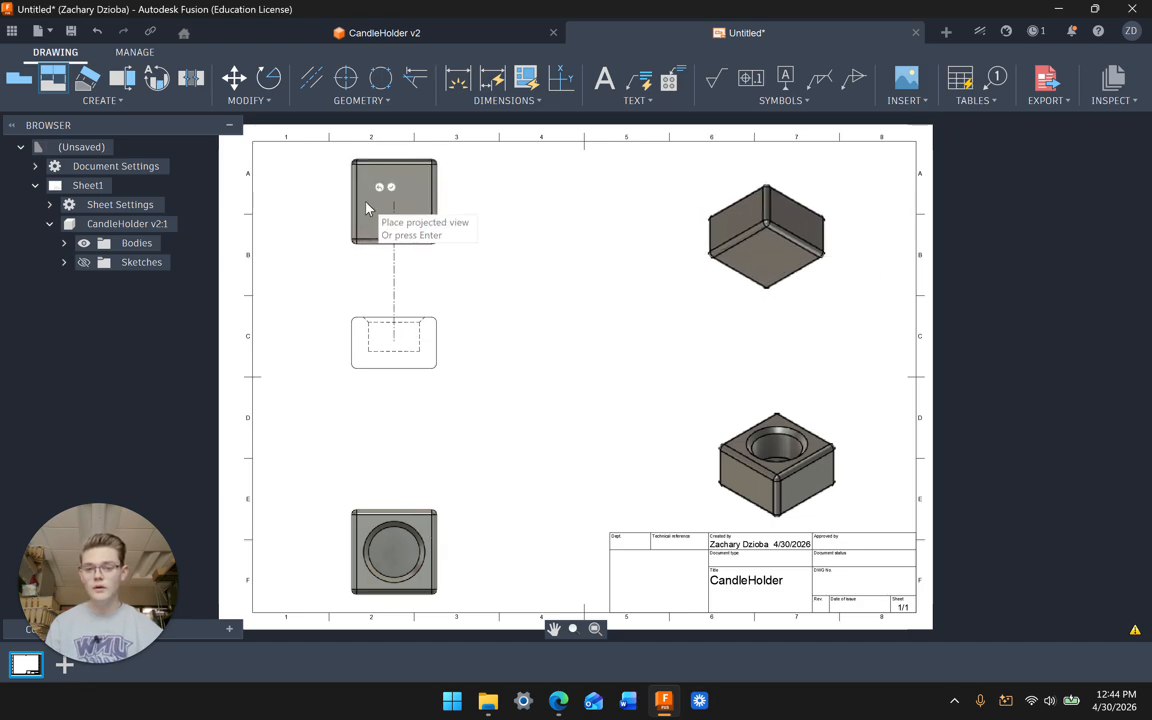
left_click(441, 236)
key("Return")
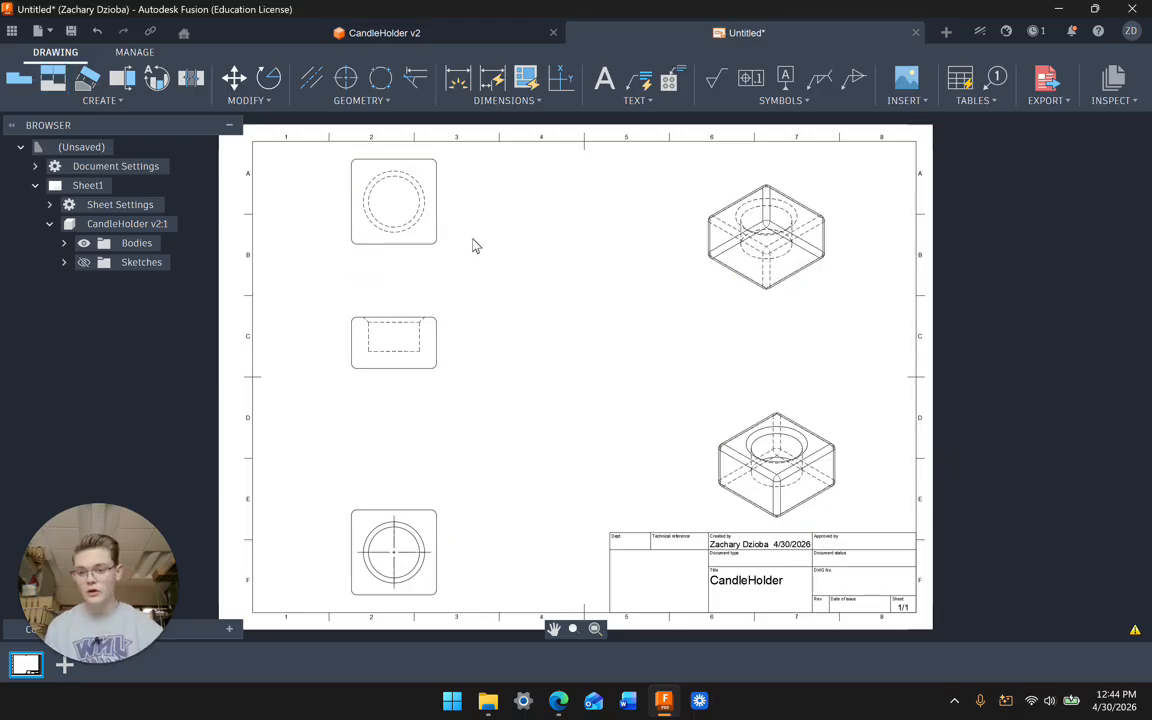
Step: Drag the orthographic column and both isometric views into a tidy sheet layout
left_click_drag(413, 356, 410, 392)
left_click_drag(823, 466, 798, 432)
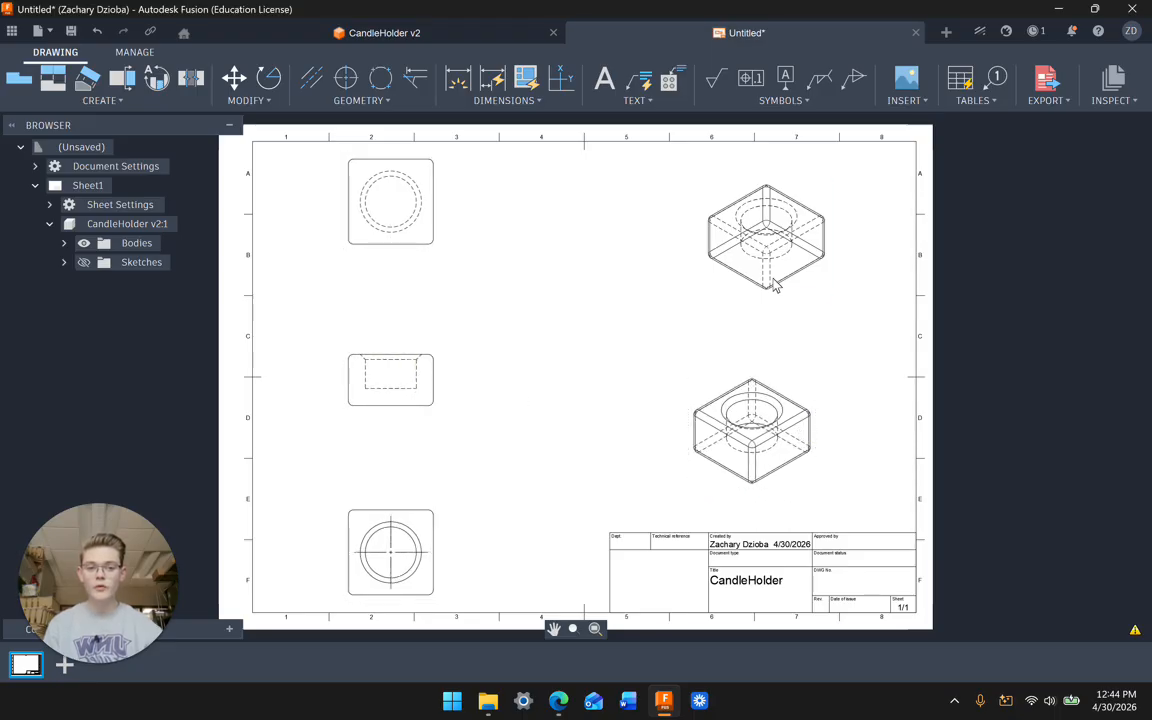
mouse_move(775, 285)
left_mouse_down()
mouse_move(742, 280)
mouse_move(757, 284)
left_mouse_up()
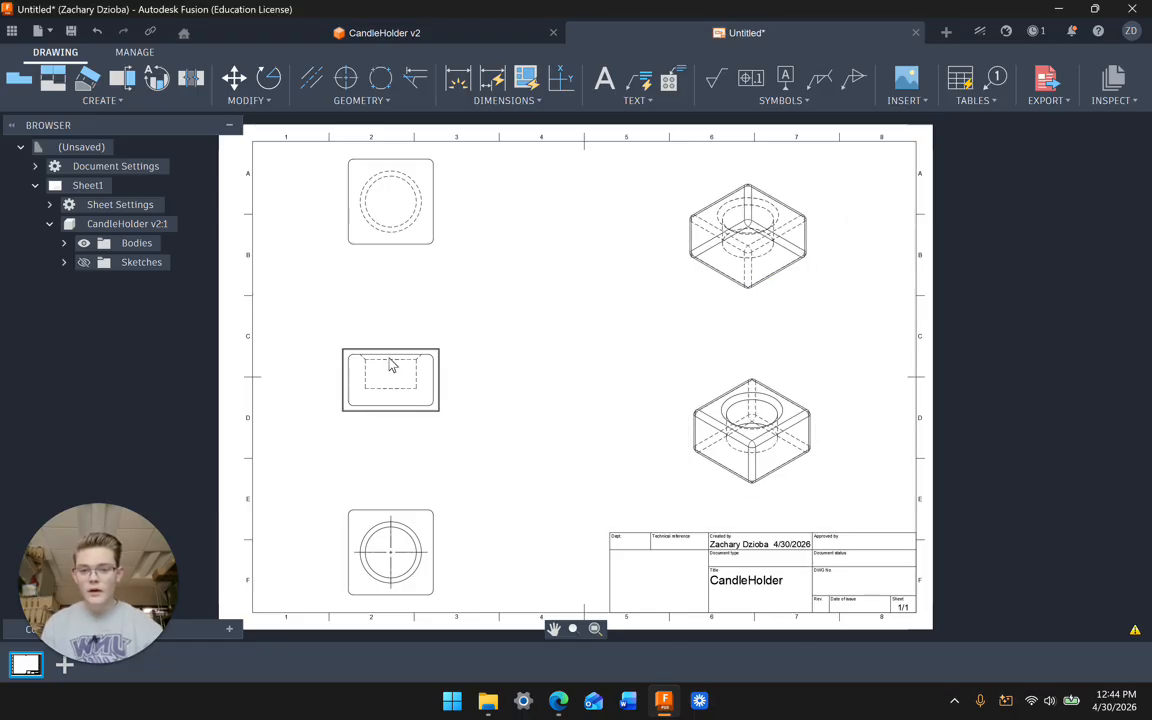
left_click_drag(391, 366, 431, 374)
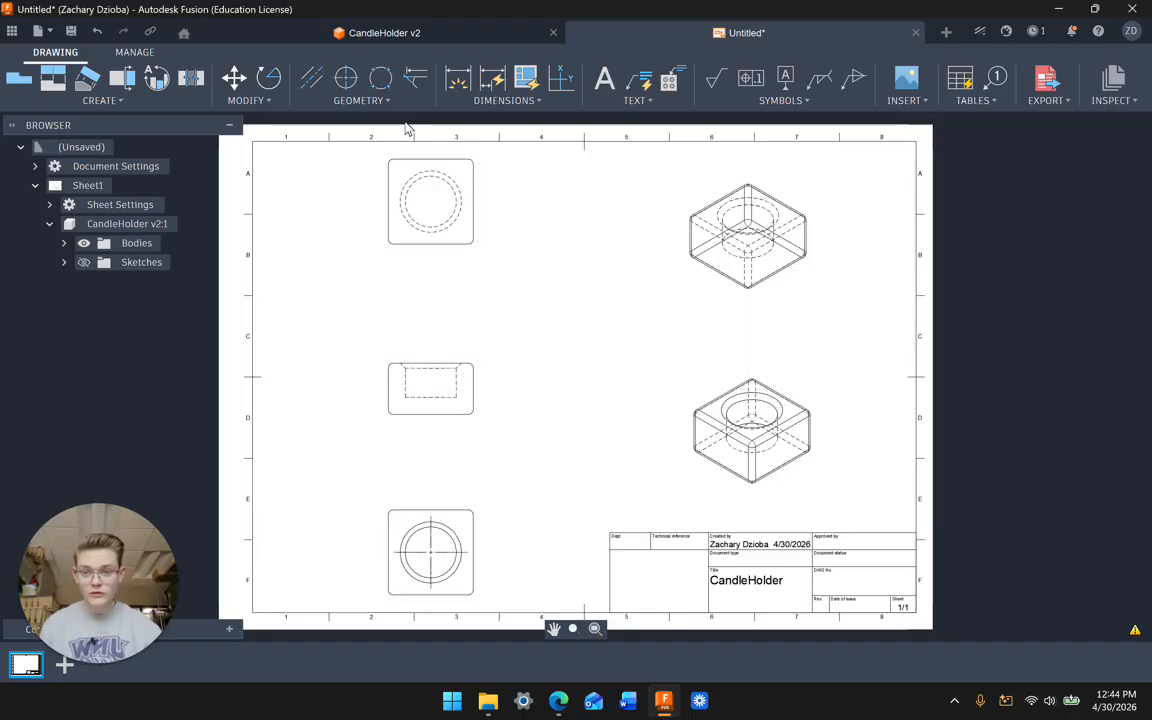
left_click(482, 101)
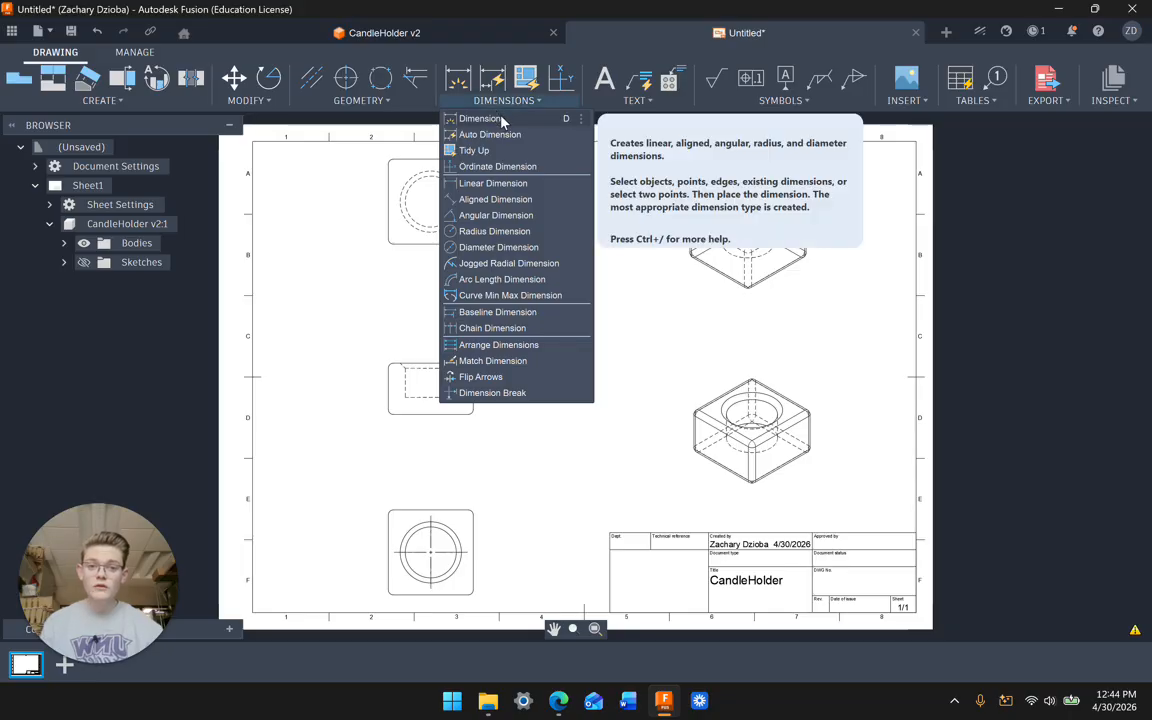
Step: Dimension the upper view's width as 50 and the front view's hollow as 30
left_click(503, 119)
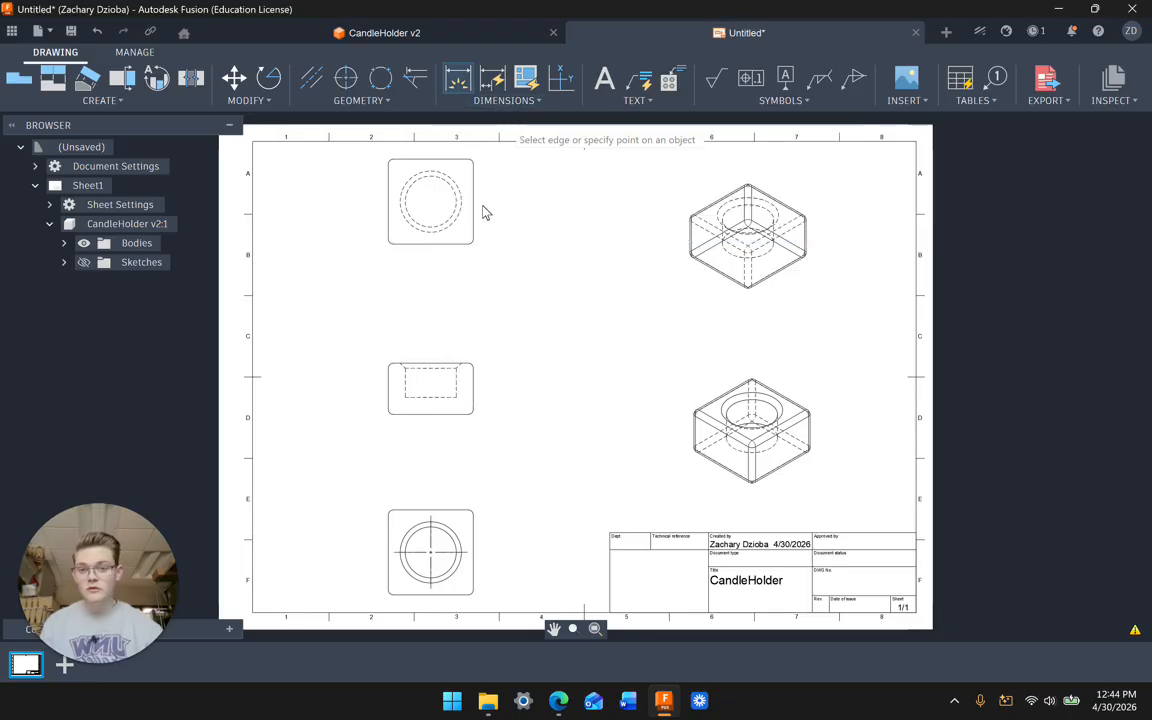
left_click(390, 195)
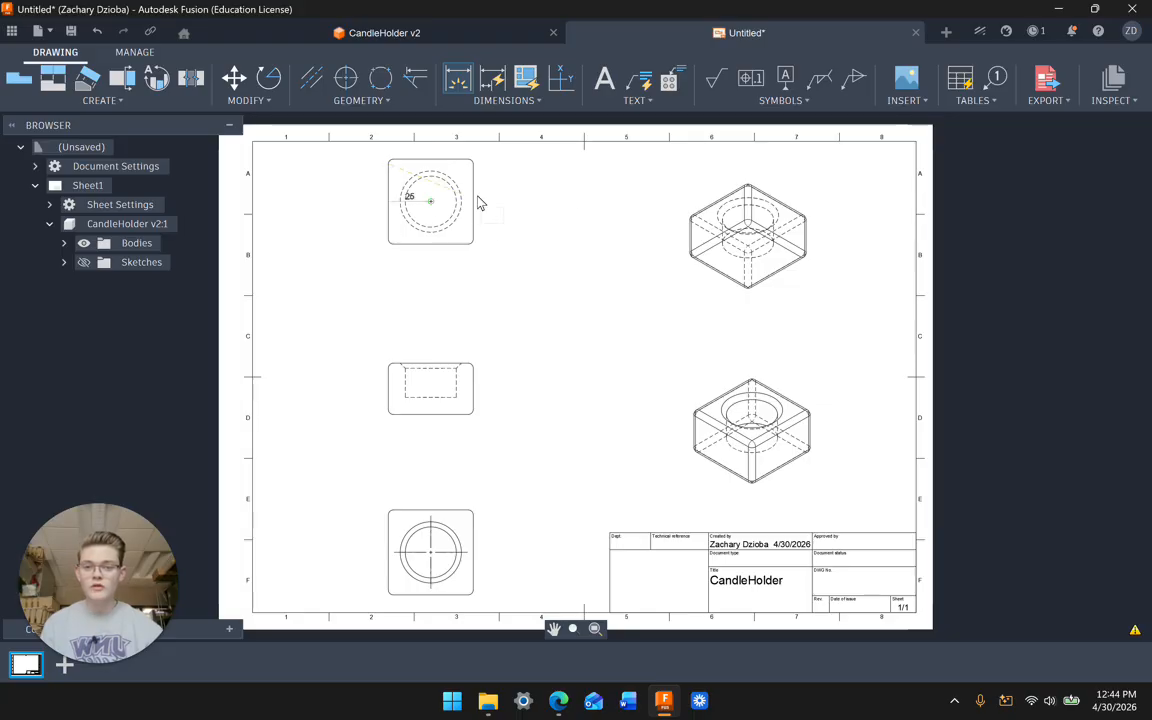
left_click(475, 308)
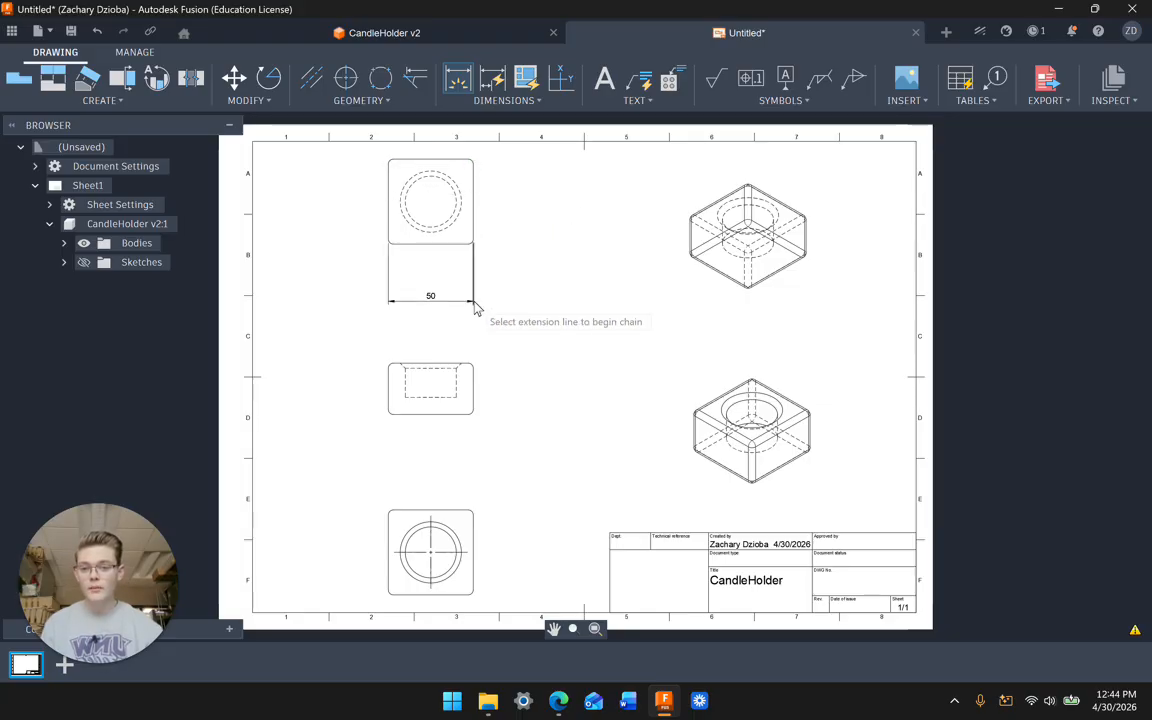
left_click(458, 386)
left_click(406, 393)
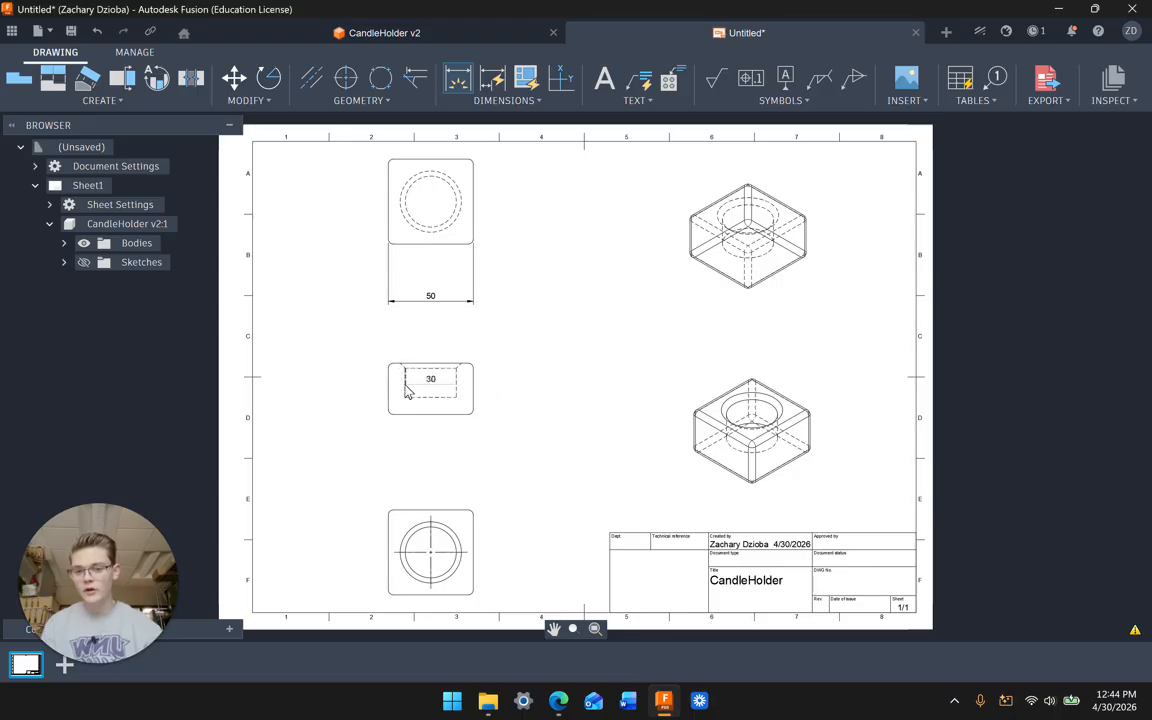
left_click(411, 323)
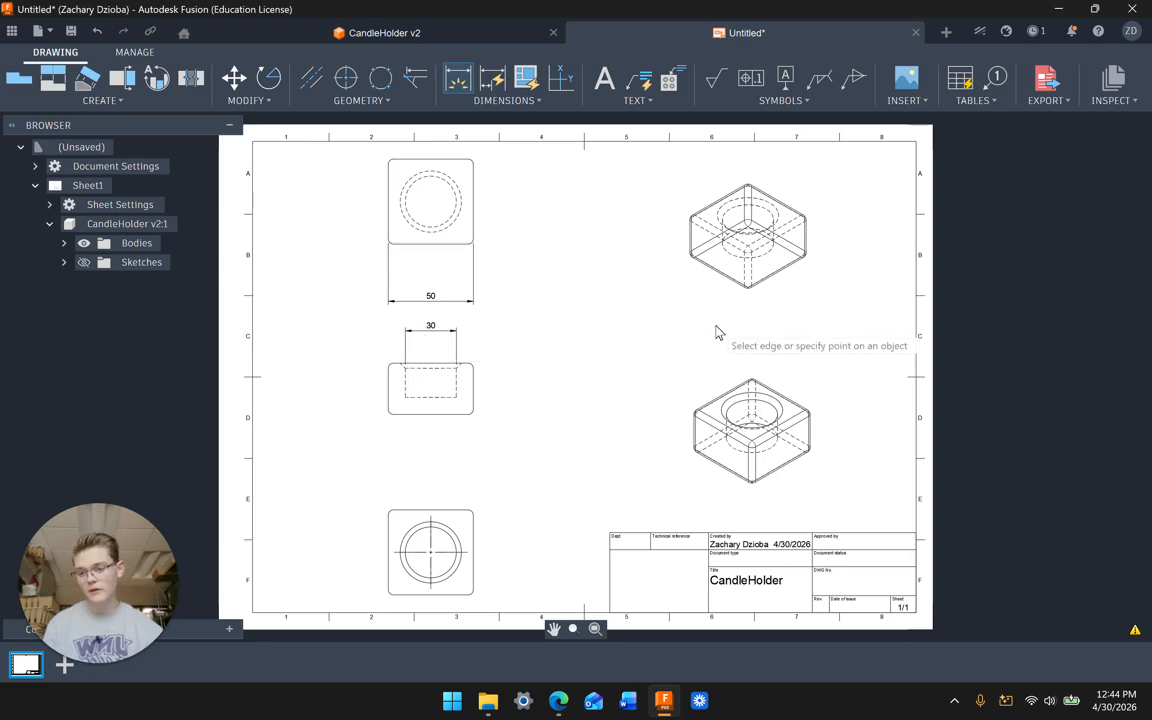
Step: Dimension the bottom view's corner wall as 3 and return to the CandleHolder v2 model
left_click(472, 514)
left_click(473, 517)
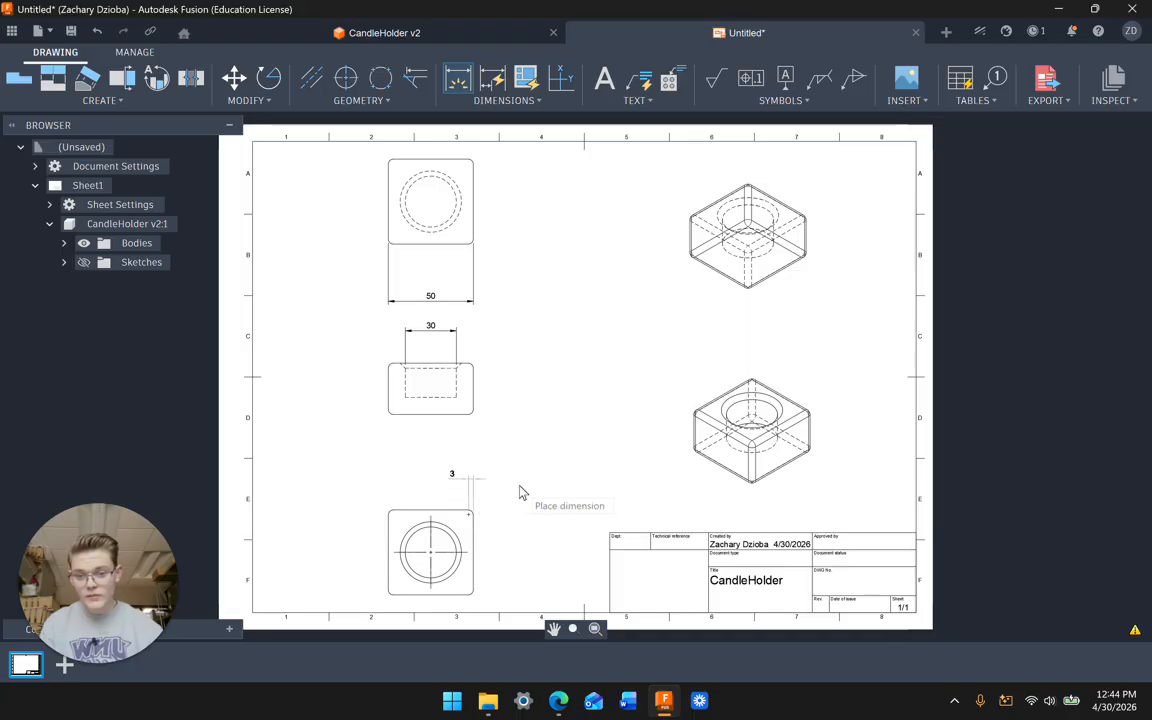
left_click(509, 494)
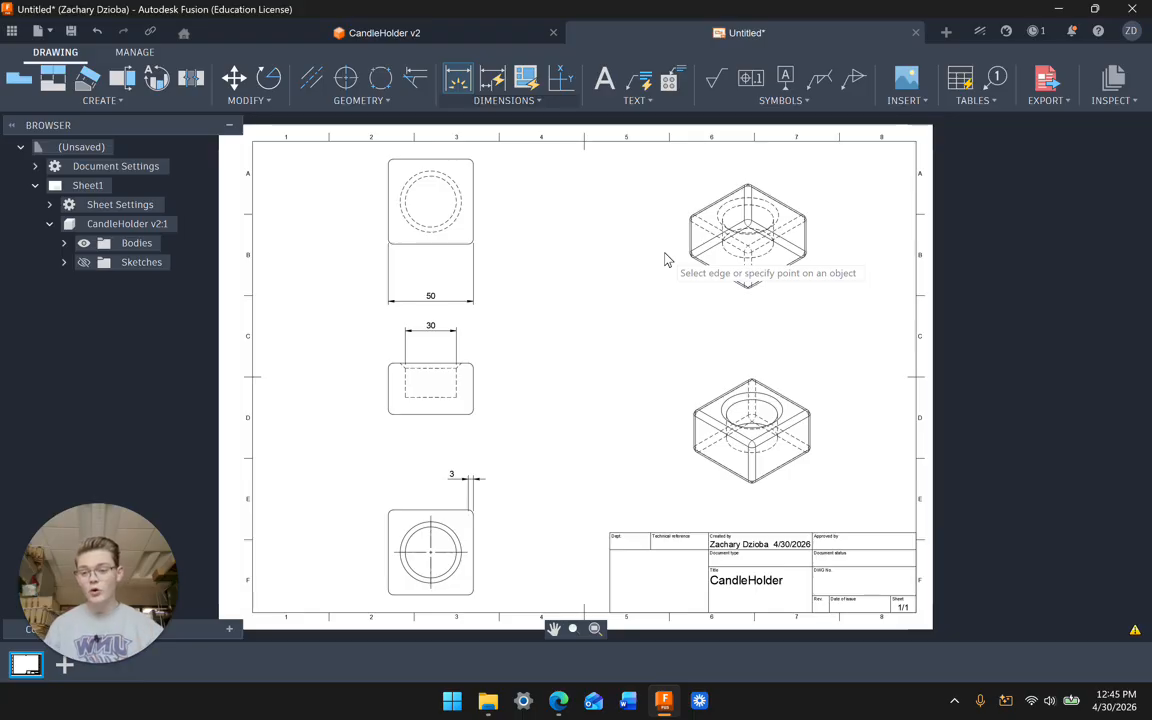
left_click(465, 37)
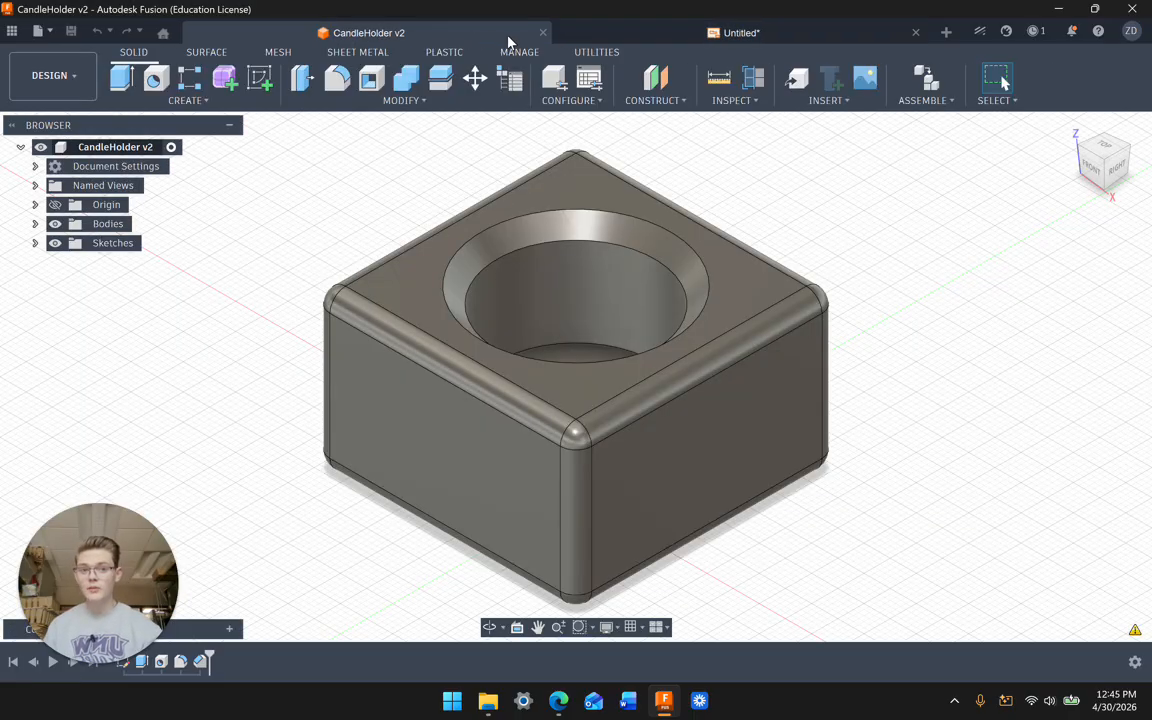
Step: Switch CandleHolder v2 to the Render workspace and orbit the view slightly
left_click(58, 78)
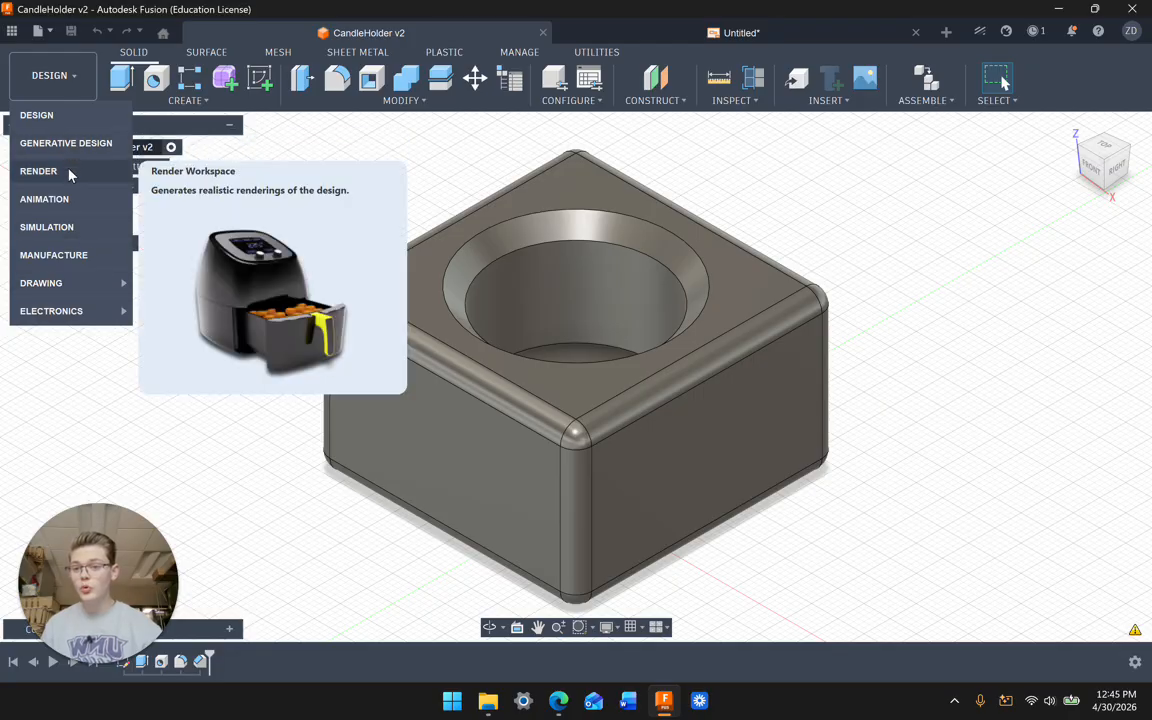
left_click(69, 175)
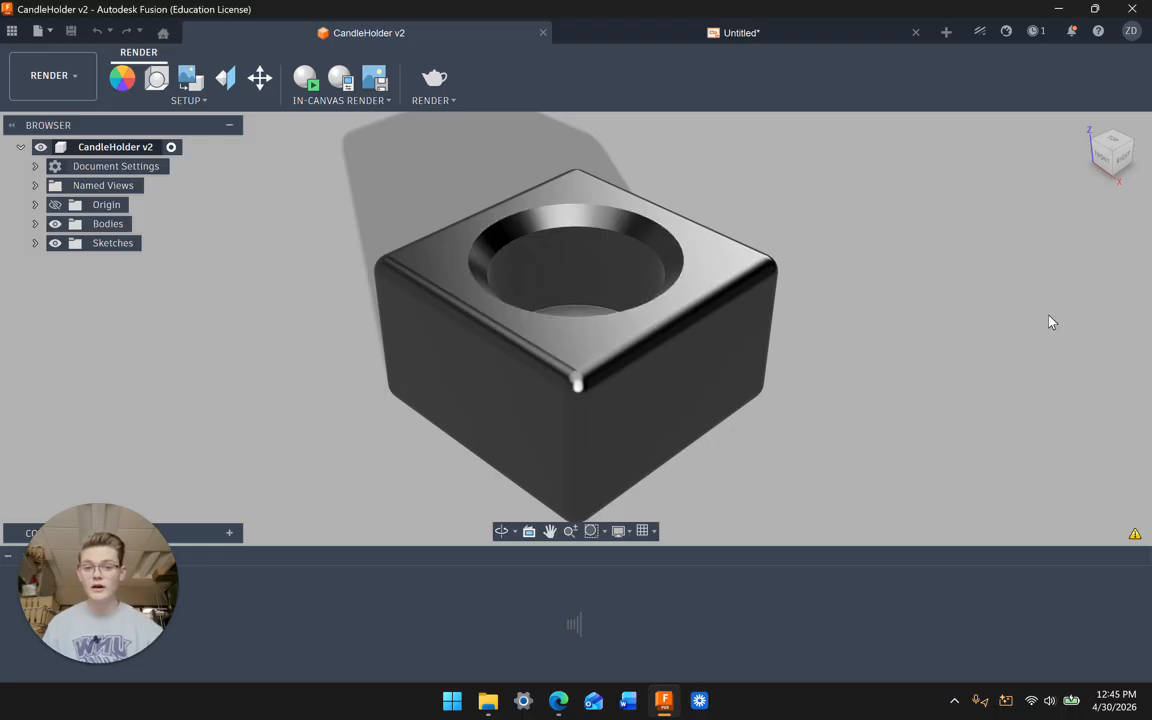
mouse_move(1049, 321)
middle_mouse_down("shift")
mouse_move(982, 303)
mouse_move(1040, 310)
middle_mouse_up("shift")
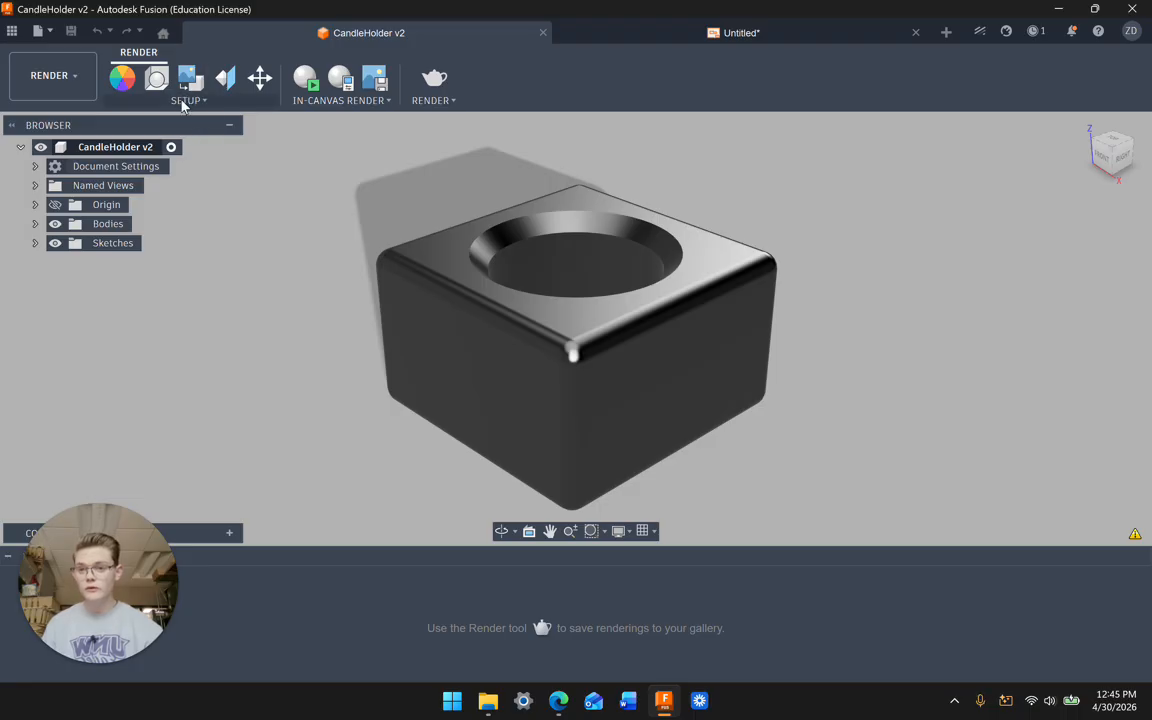
Step: Browse the Appearance library to Wood (Solid) > Painted materials
left_click(121, 86)
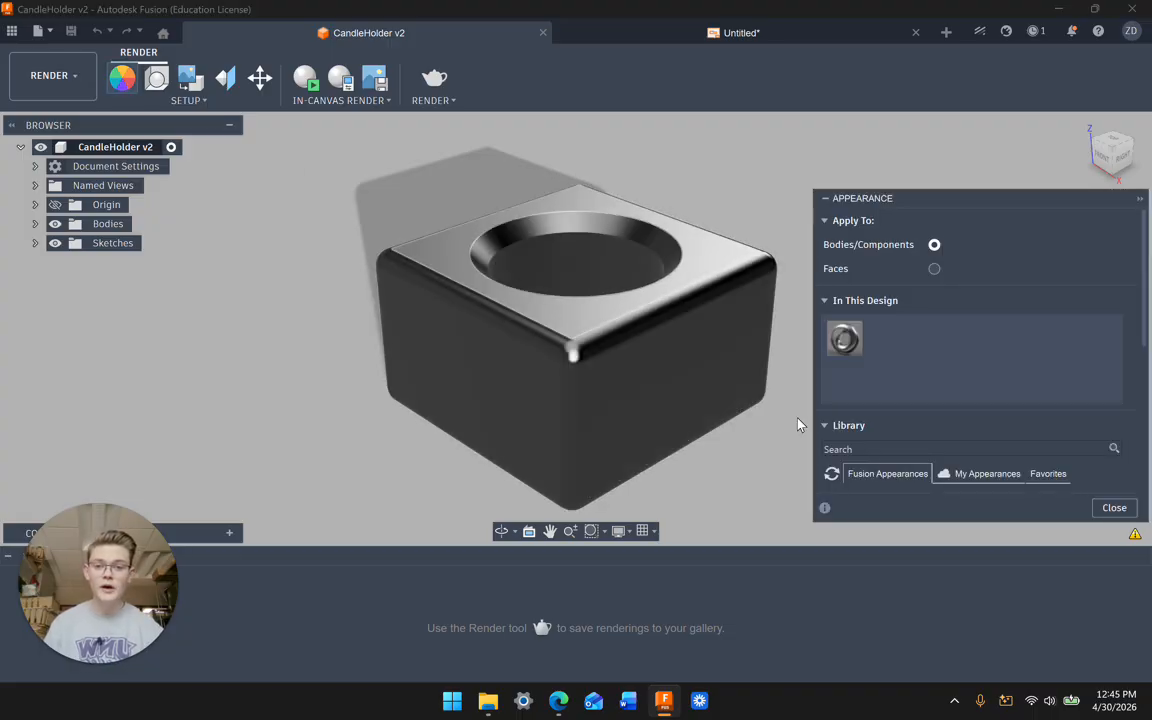
scroll(1044, 328, "down", 3)
scroll(1044, 328, "down", 3)
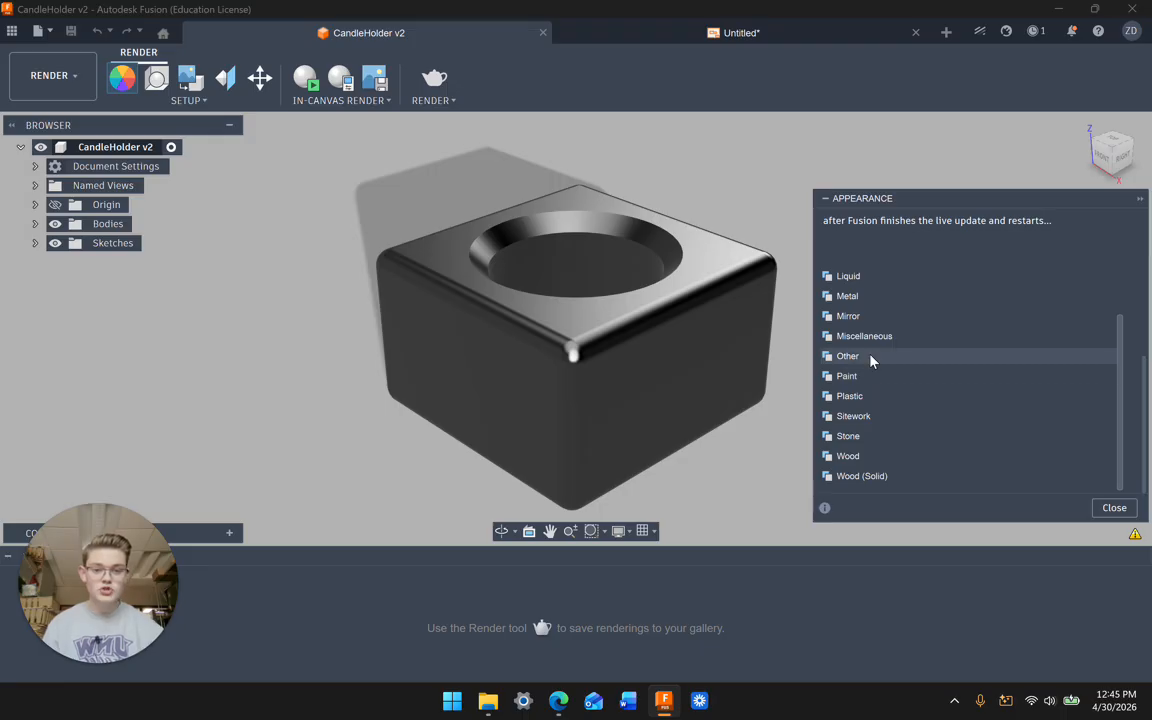
left_click(859, 478)
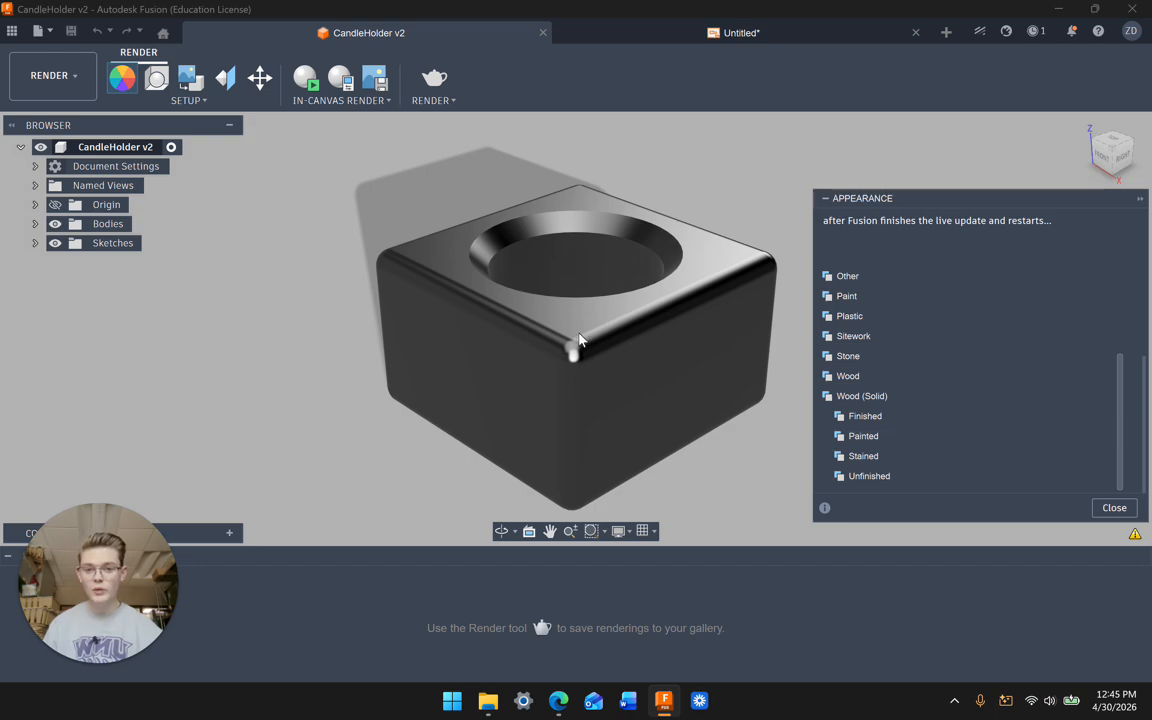
left_click(878, 435)
Step: Try applying and downloading 3D Cherry - Painted, which fails with a warning
scroll(895, 440, "down", 3)
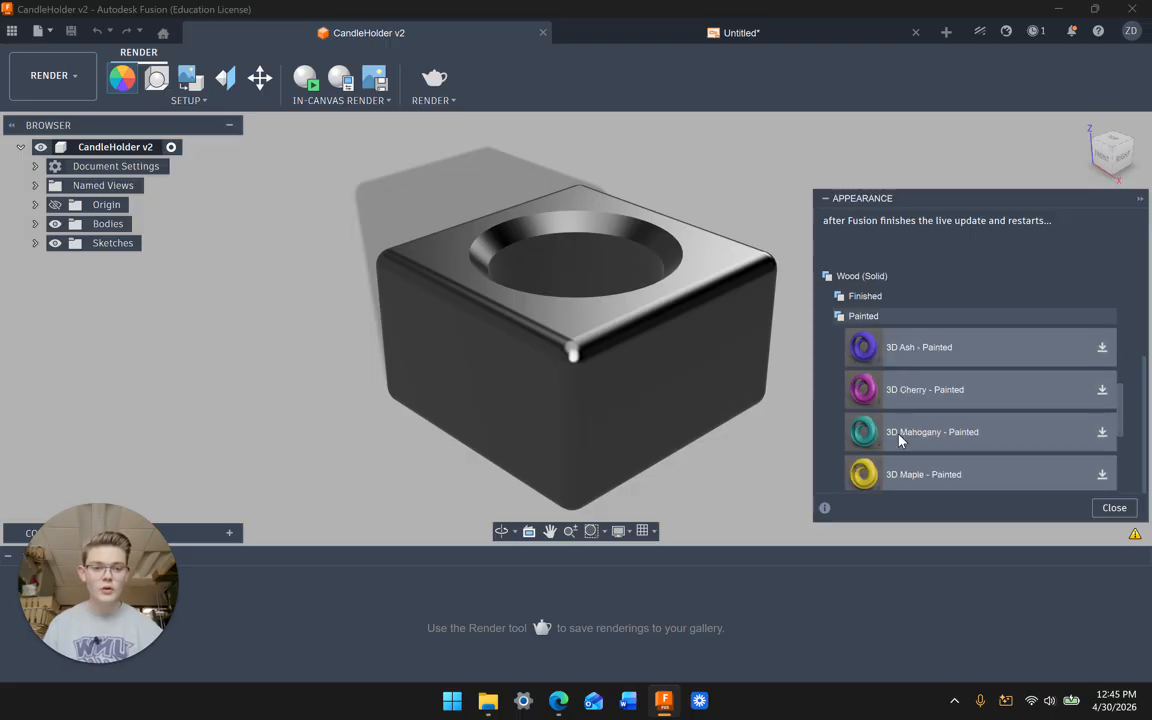
scroll(899, 441, "down", 3)
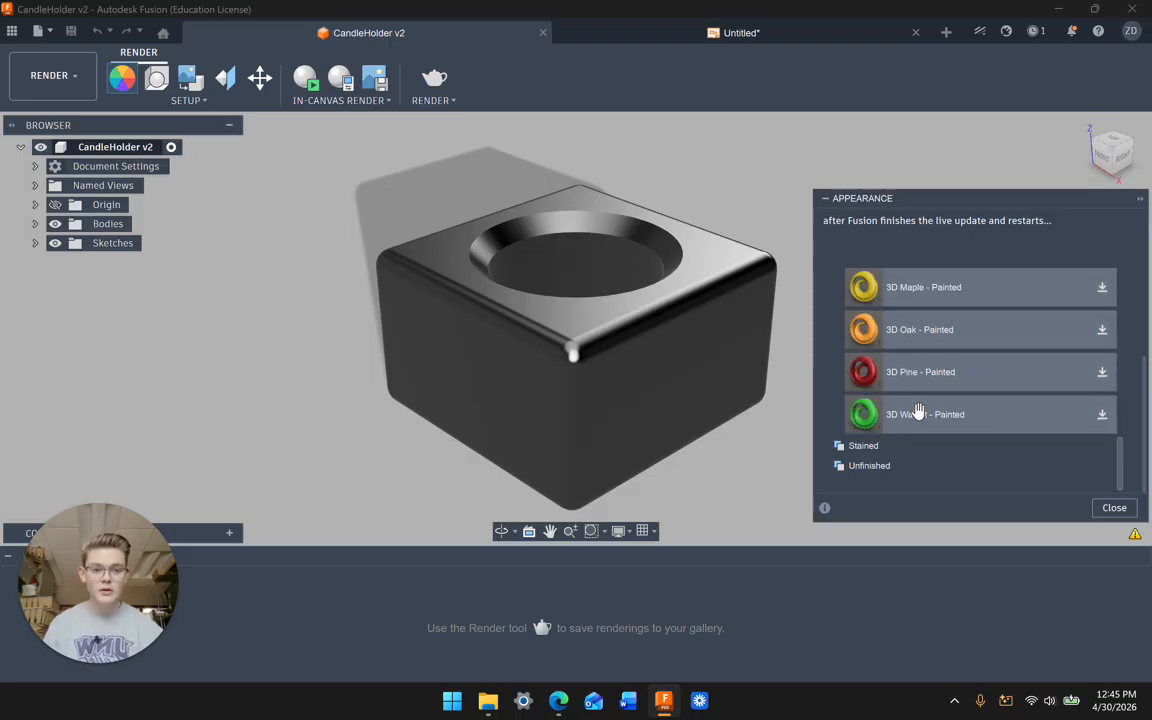
scroll(905, 411, "up", 4)
scroll(918, 408, "up", 2)
scroll(918, 405, "down", 1)
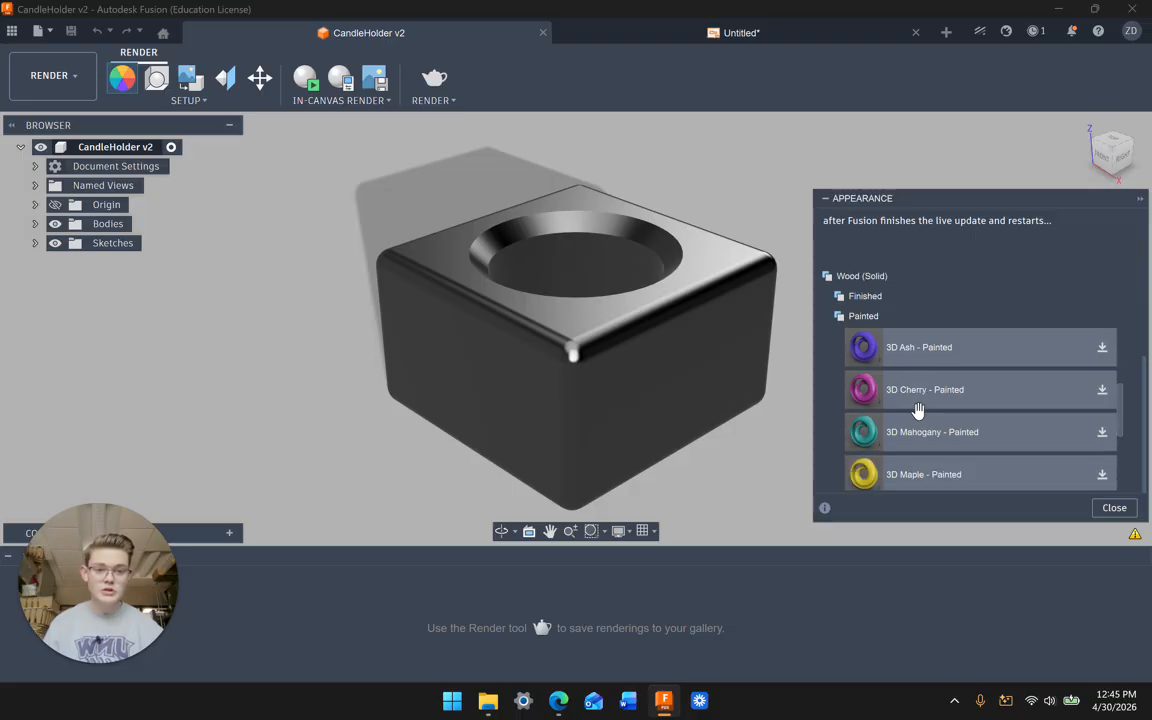
left_click_drag(918, 402, 1104, 393)
left_click(1103, 392)
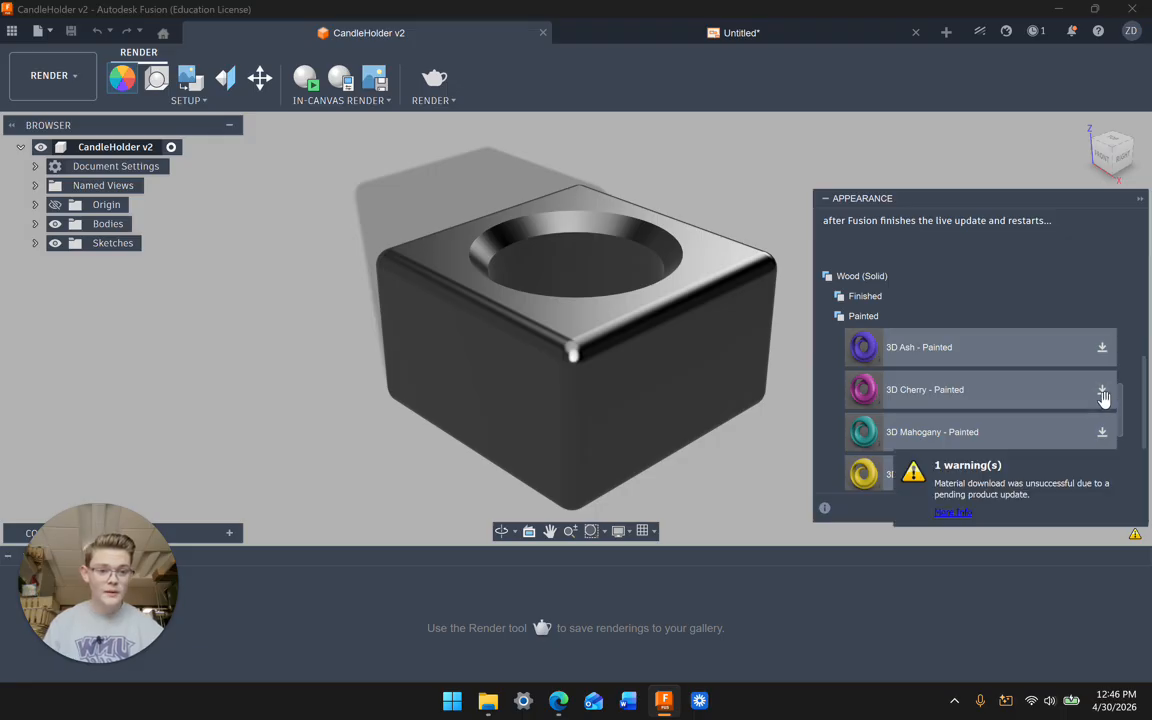
left_click(1103, 392)
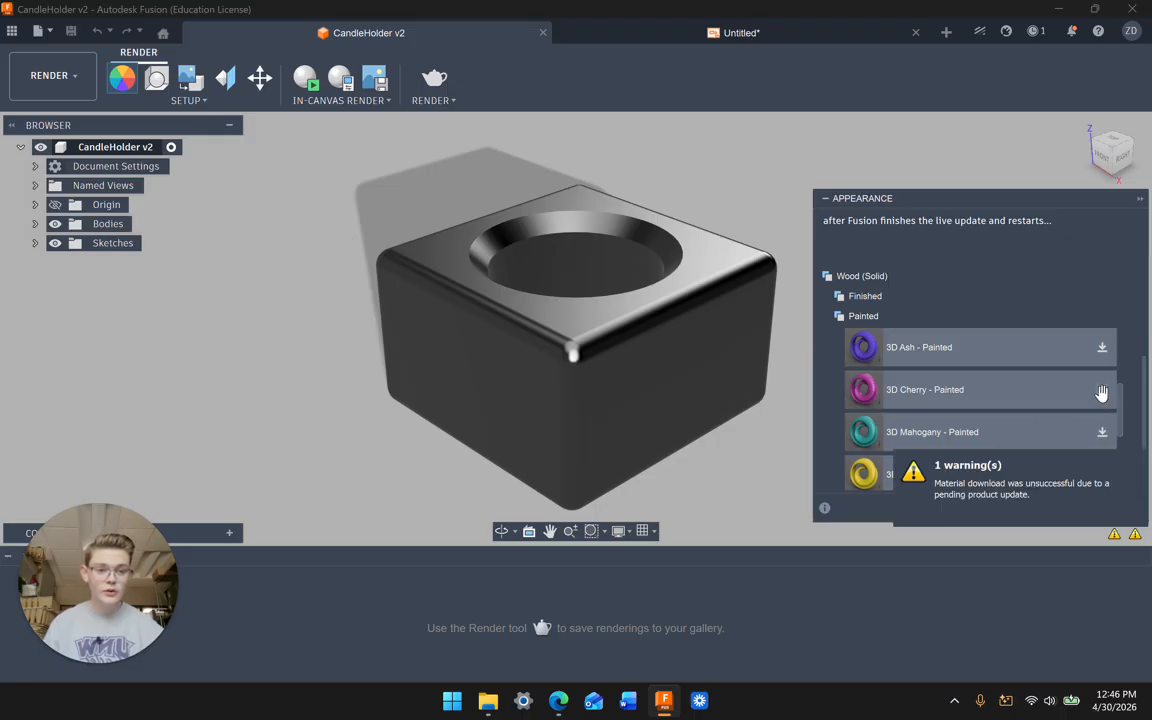
Step: Close the Untitled drawing, discarding its unsaved changes
left_click(914, 33)
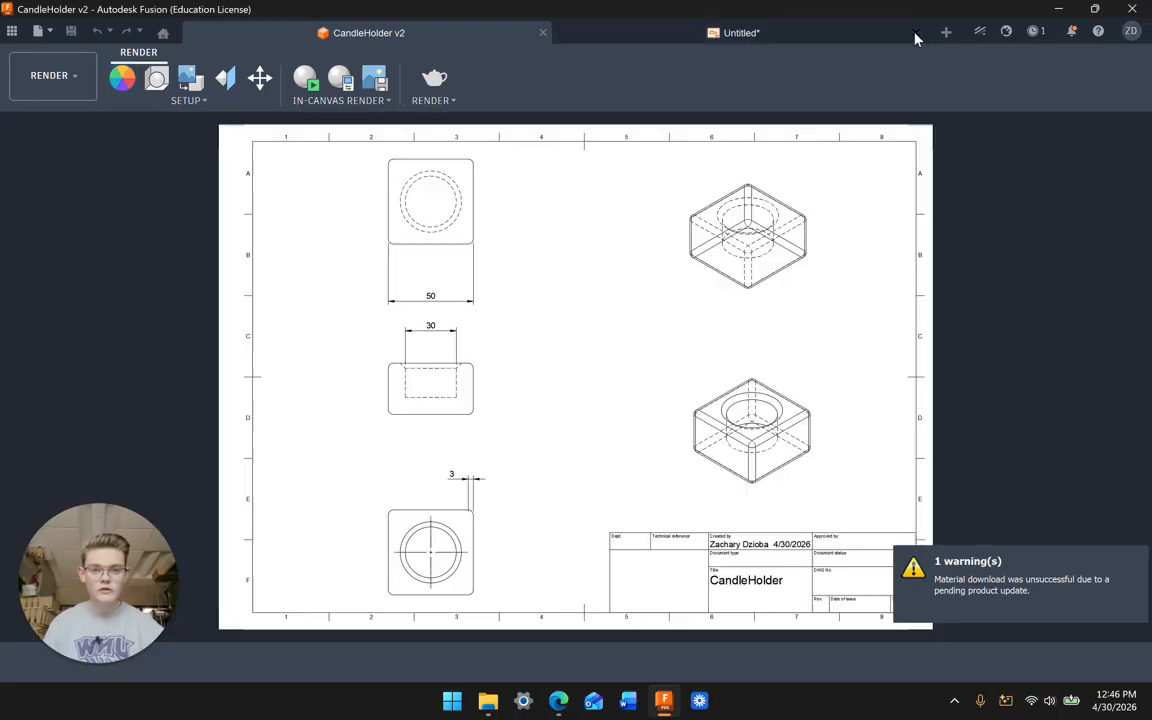
left_click(650, 365)
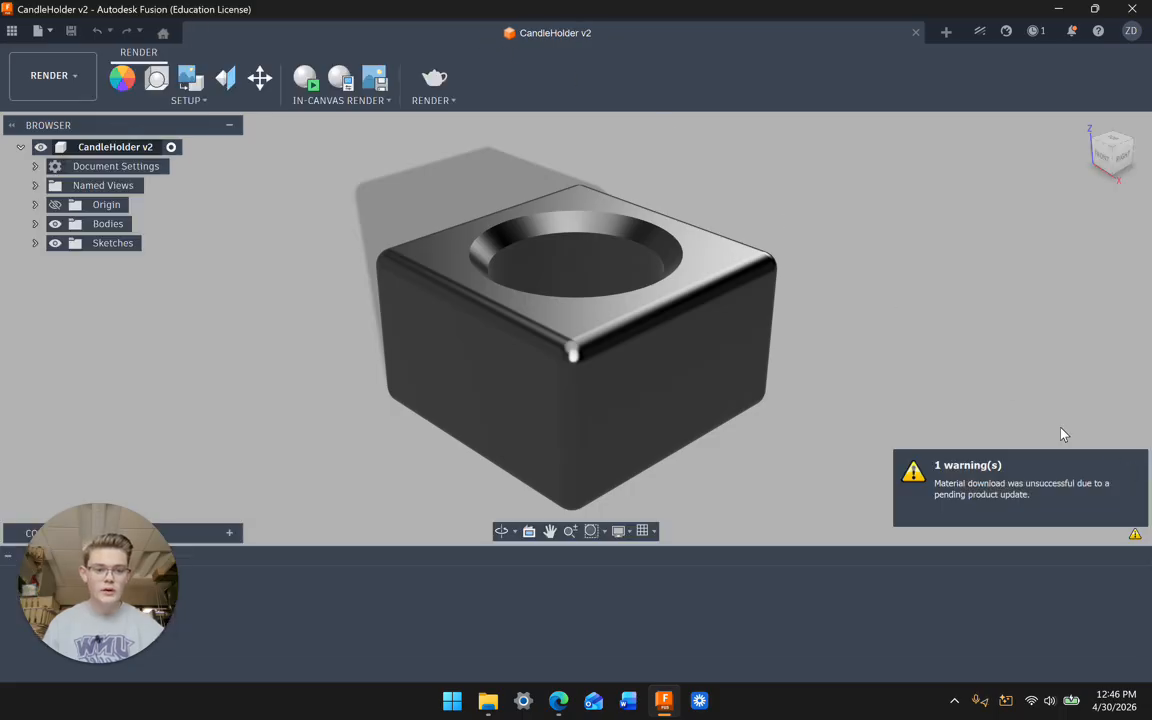
left_click(122, 79)
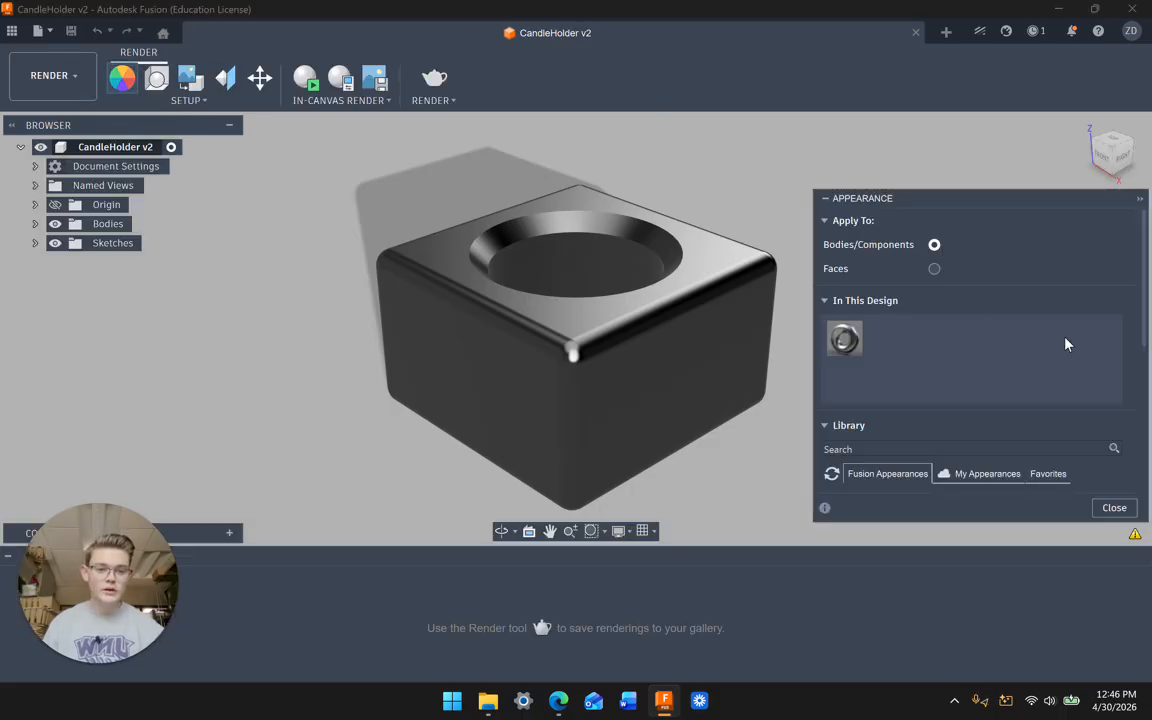
Step: Try downloading 3D Walnut - Painted and applying it to the body, which fails
scroll(1039, 406, "down", 8)
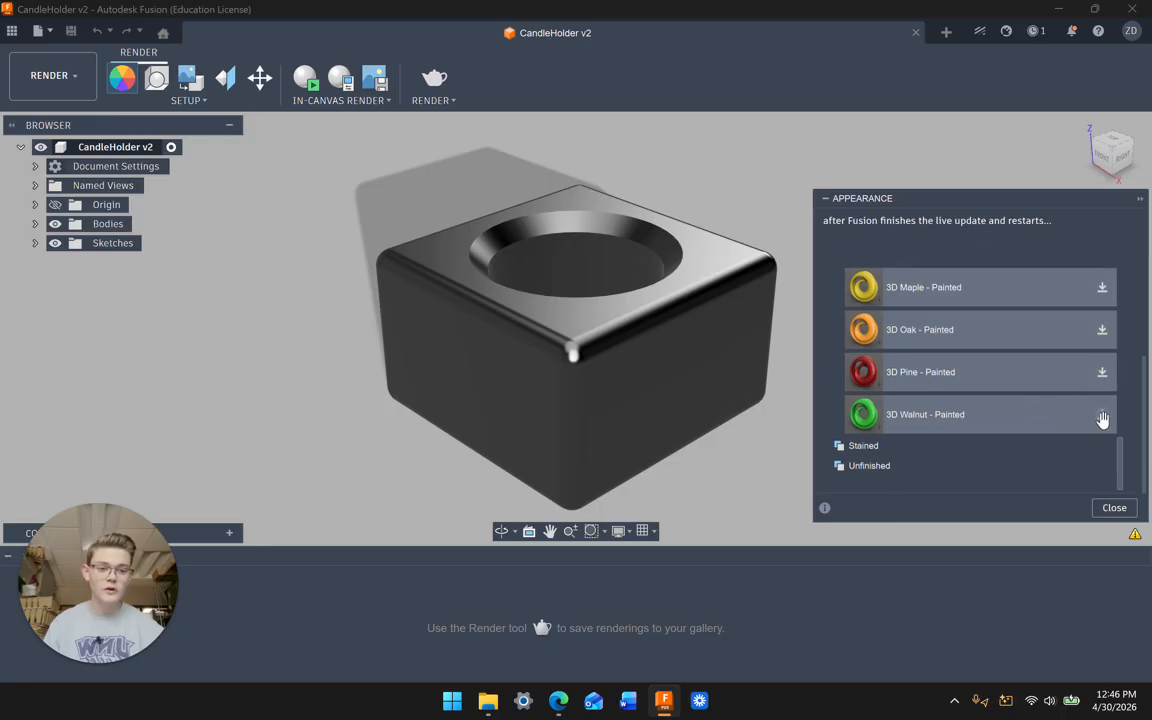
left_click(1103, 417)
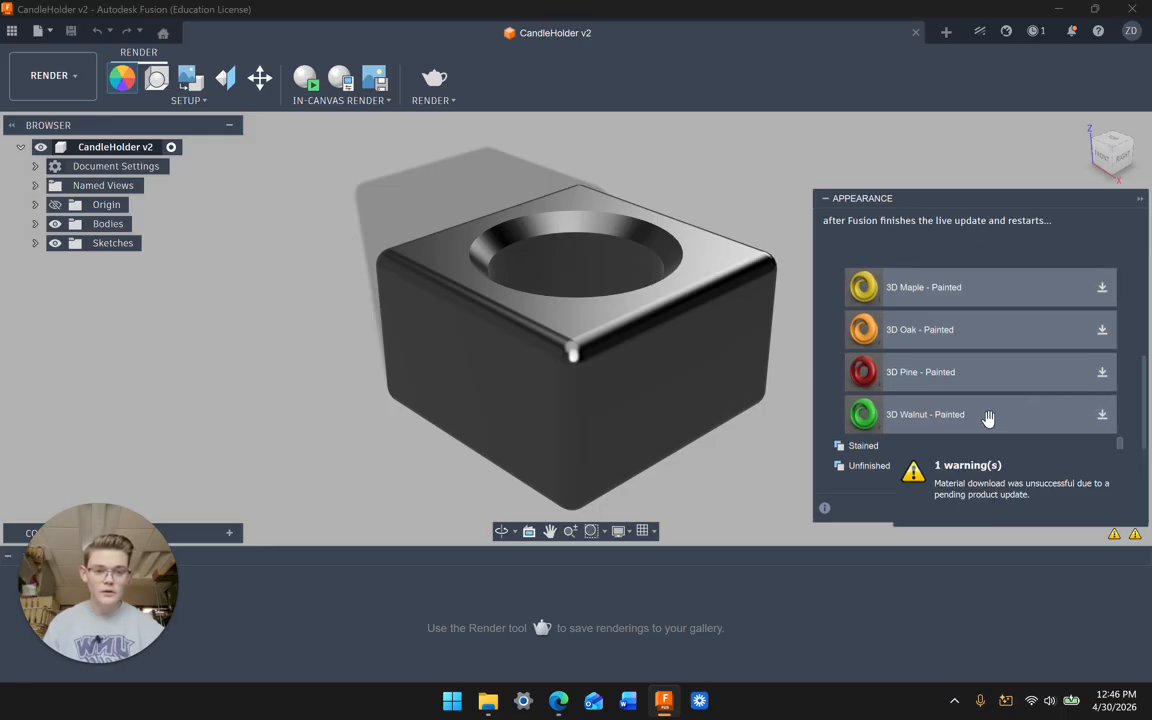
left_click_drag(748, 371, 614, 349)
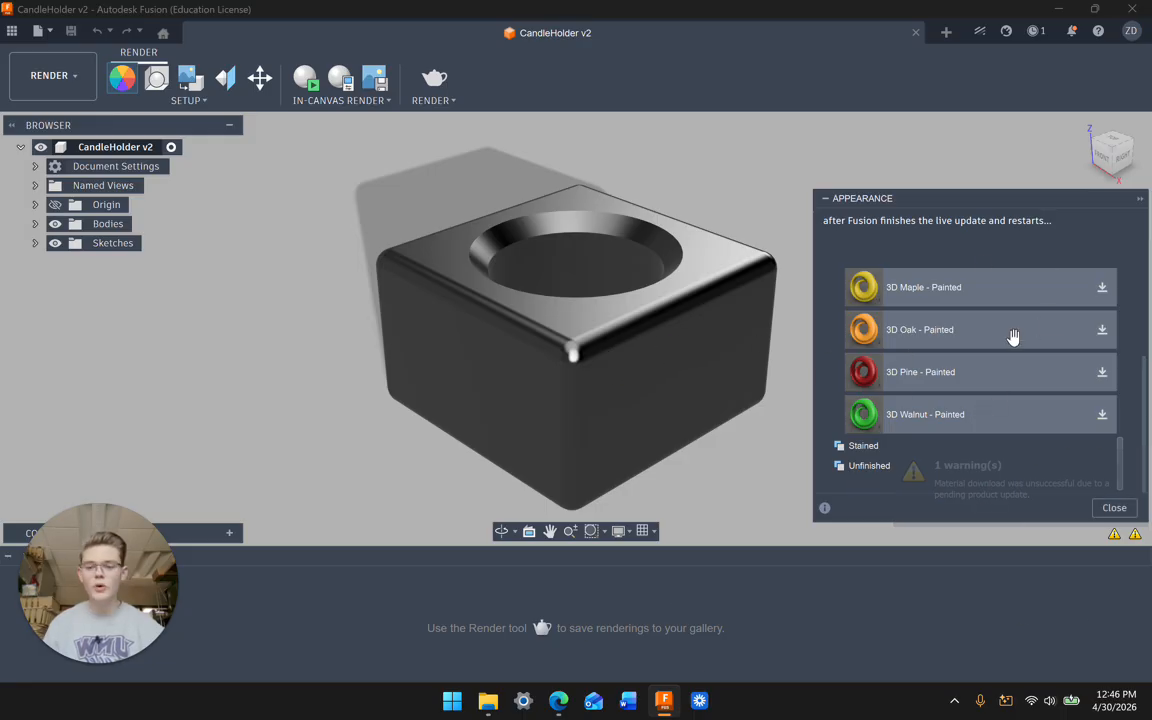
scroll(946, 290, "up", 10)
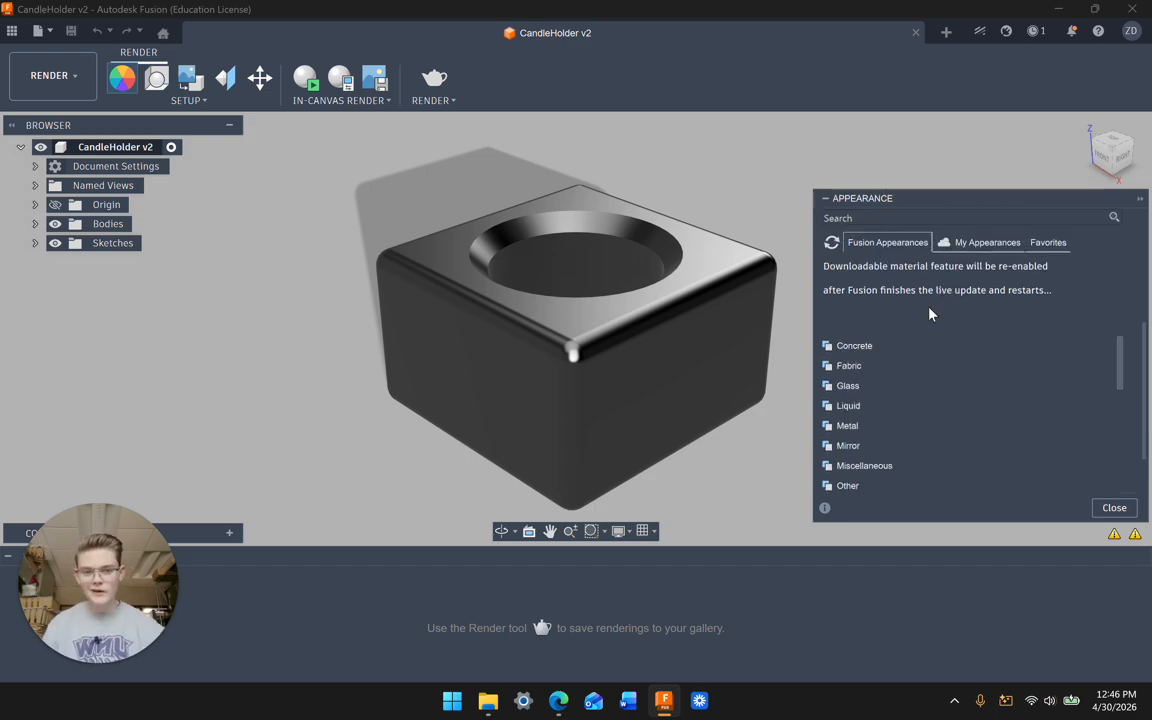
Step: Apply Water - Calm Sea from the Liquid category to the candle holder body, then close the library
left_click(860, 366)
left_click(847, 346)
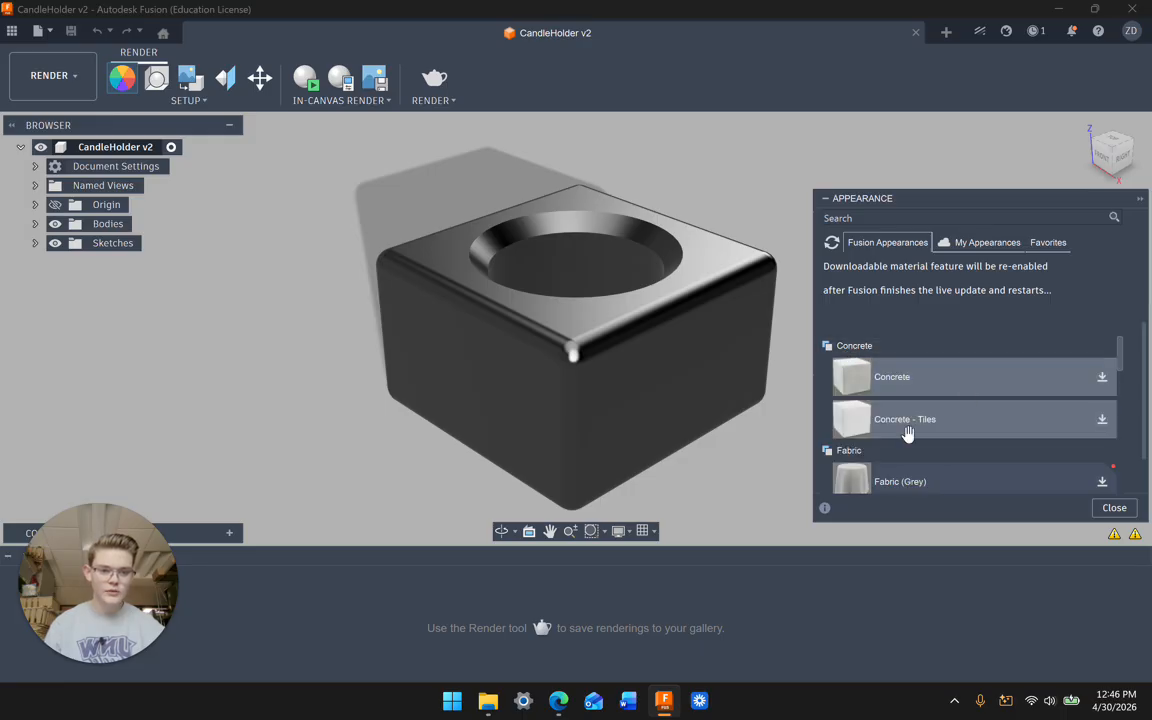
scroll(905, 432, "down", 5)
left_click(872, 405)
left_click(850, 386)
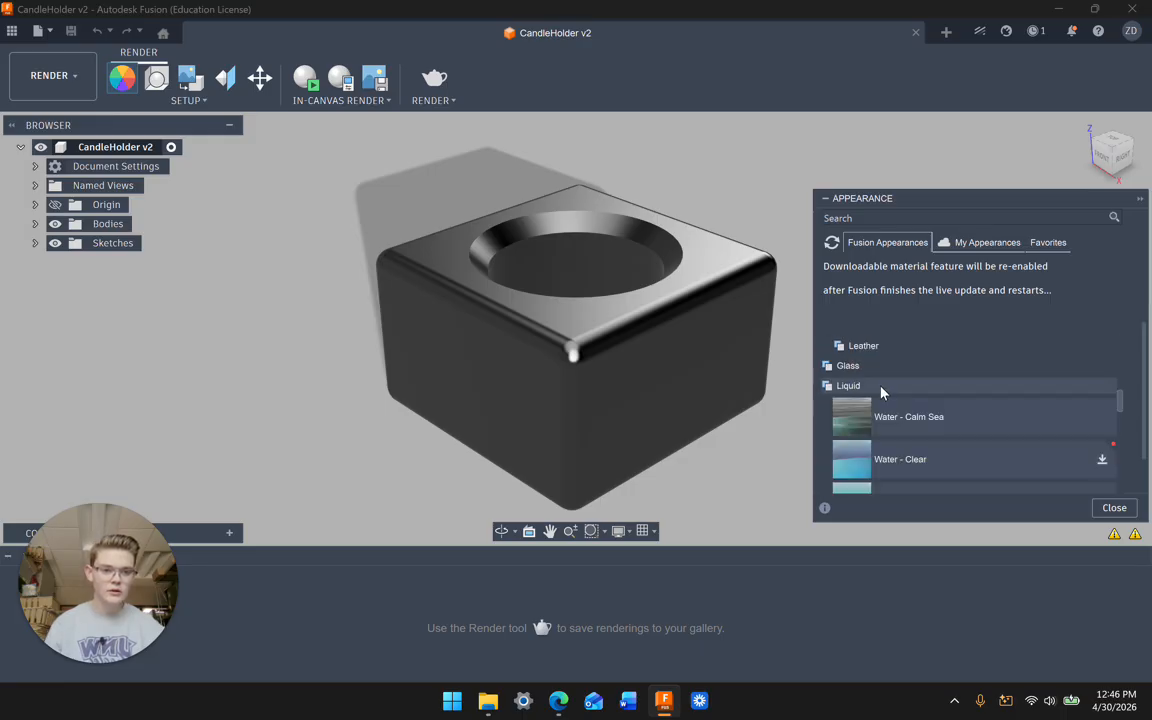
left_click_drag(915, 414, 607, 327)
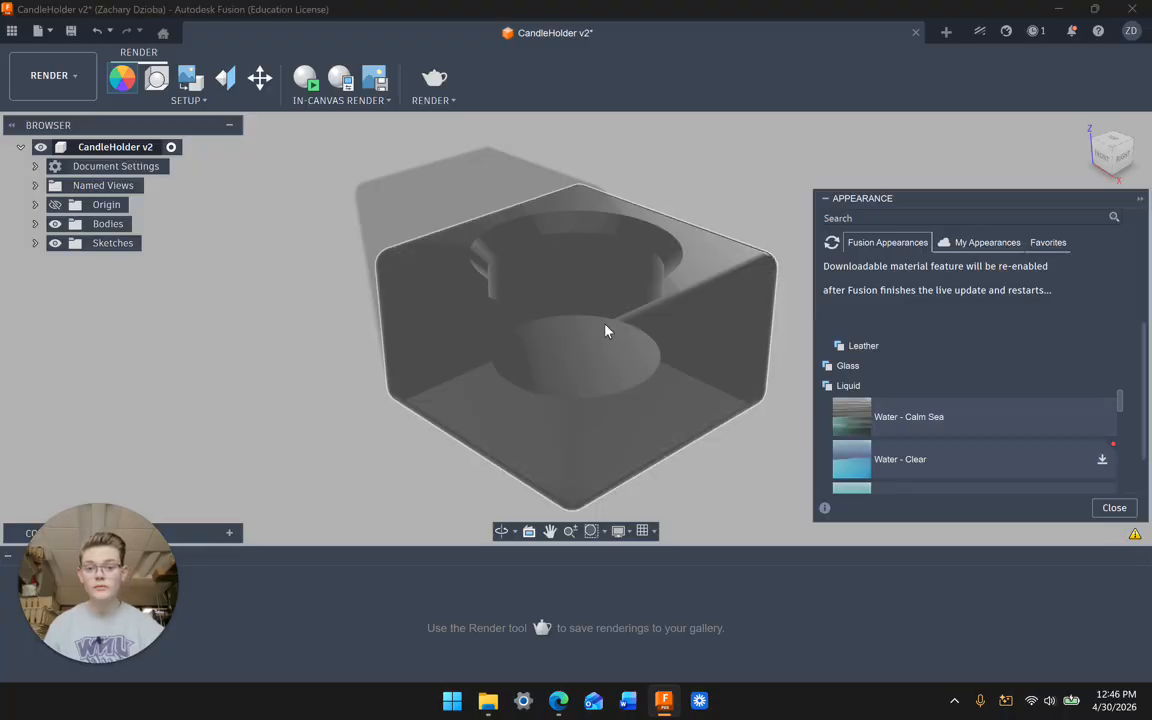
mouse_move(728, 211)
middle_mouse_down("shift")
mouse_move(640, 161)
mouse_move(741, 195)
mouse_move(735, 222)
middle_mouse_up("shift")
left_click(1120, 512)
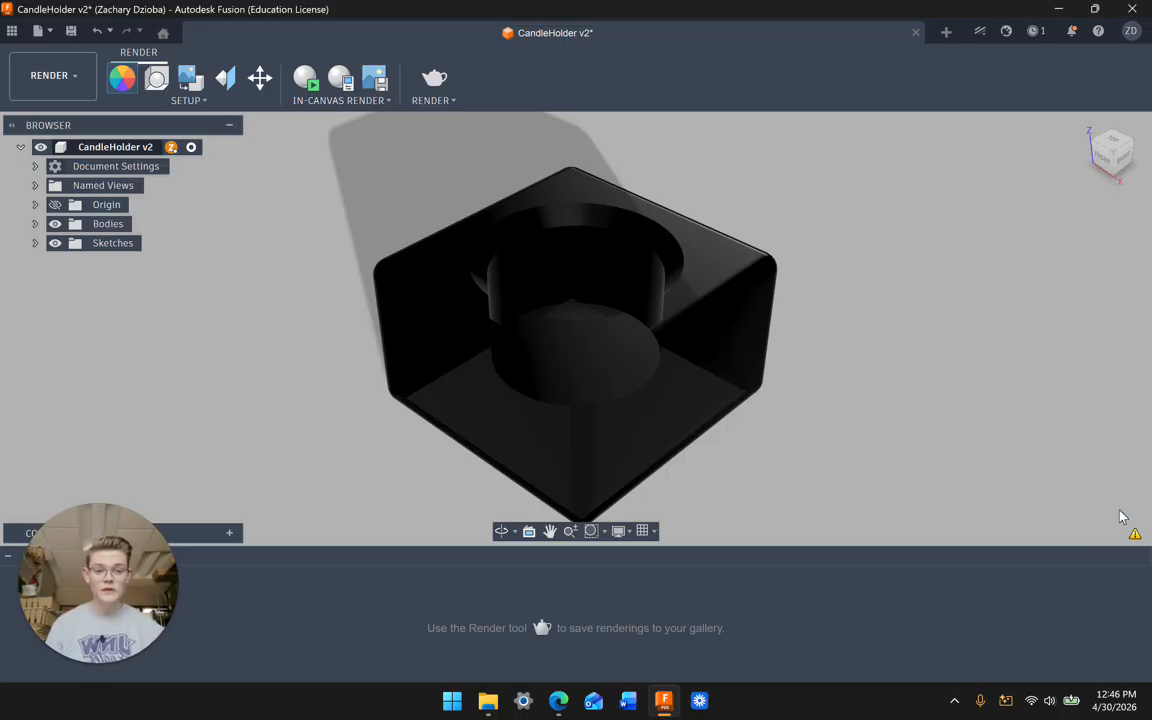
Step: Apply the Plaza environment from the Scene Settings Environment Library, then close Scene Settings
left_click(186, 102)
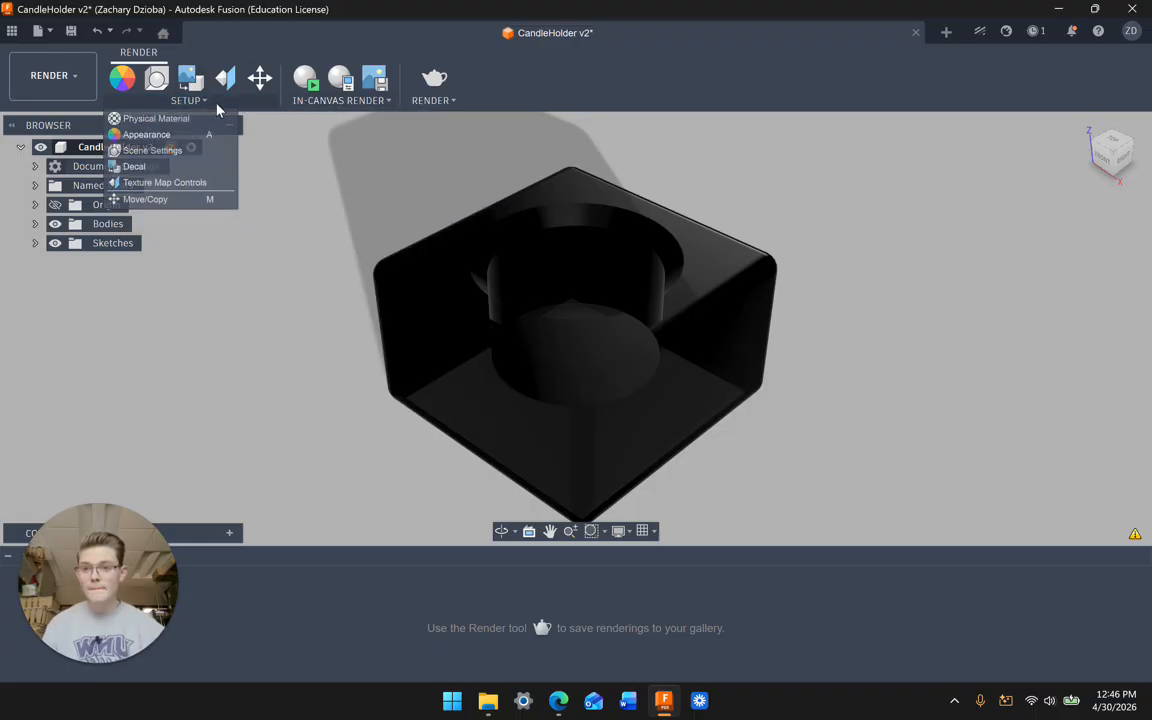
left_click(158, 82)
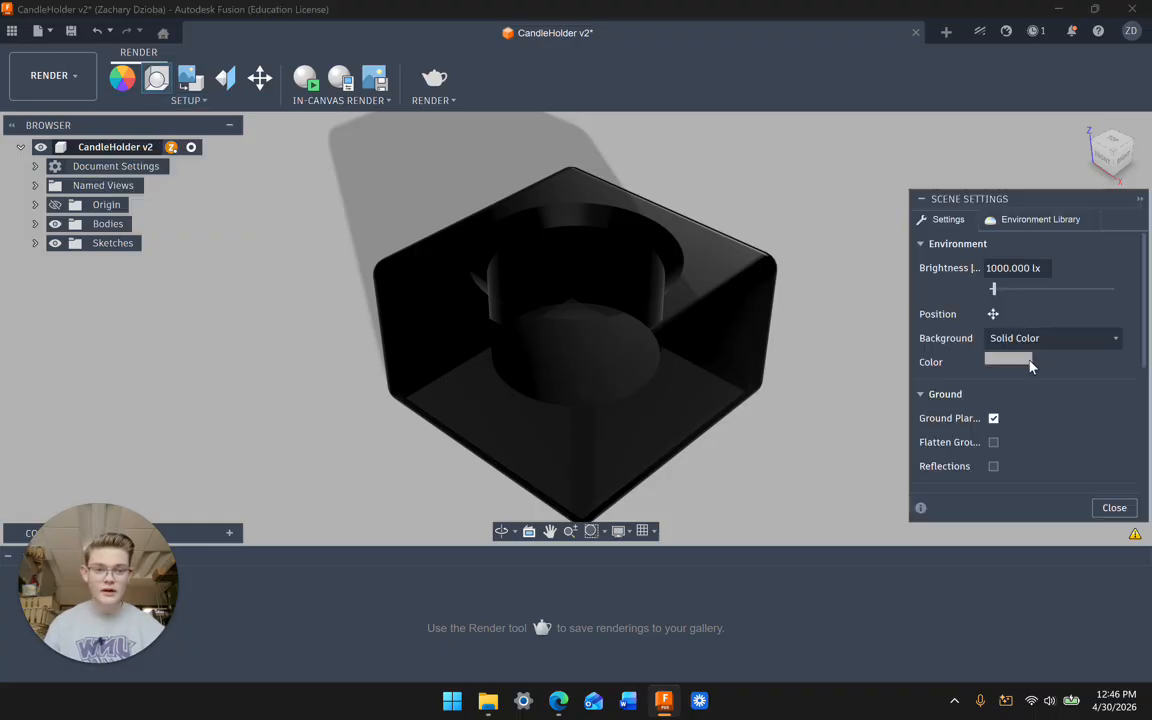
left_click(1033, 222)
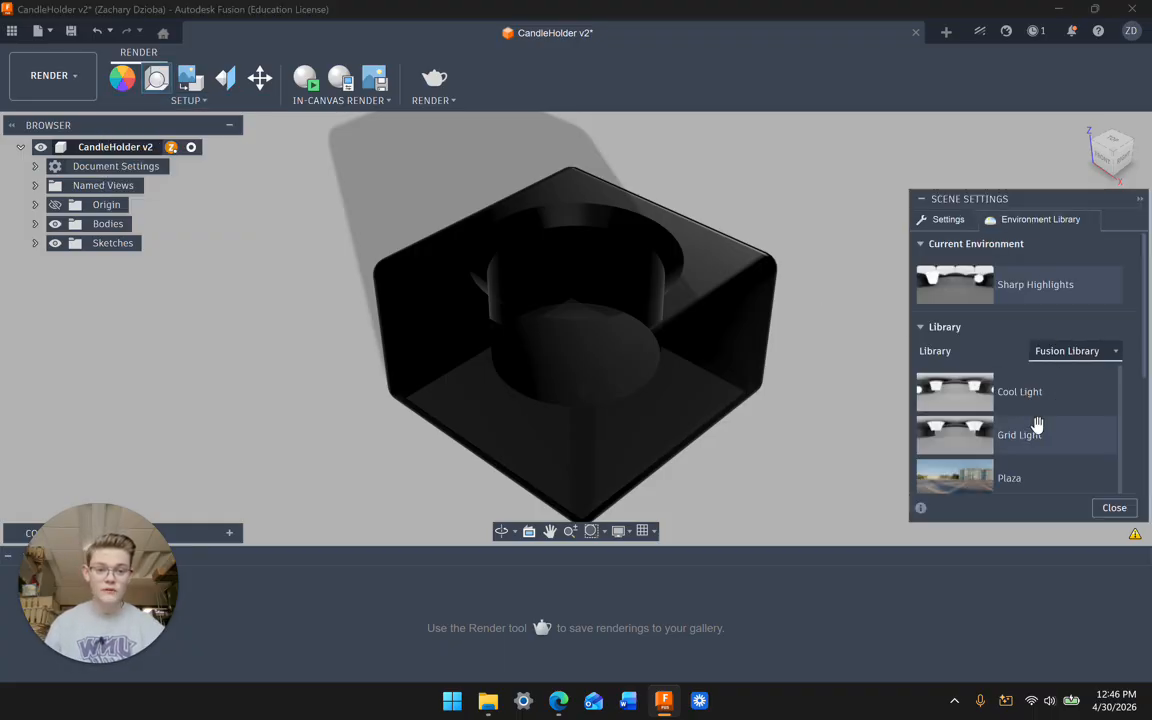
scroll(1003, 429, "down", 2)
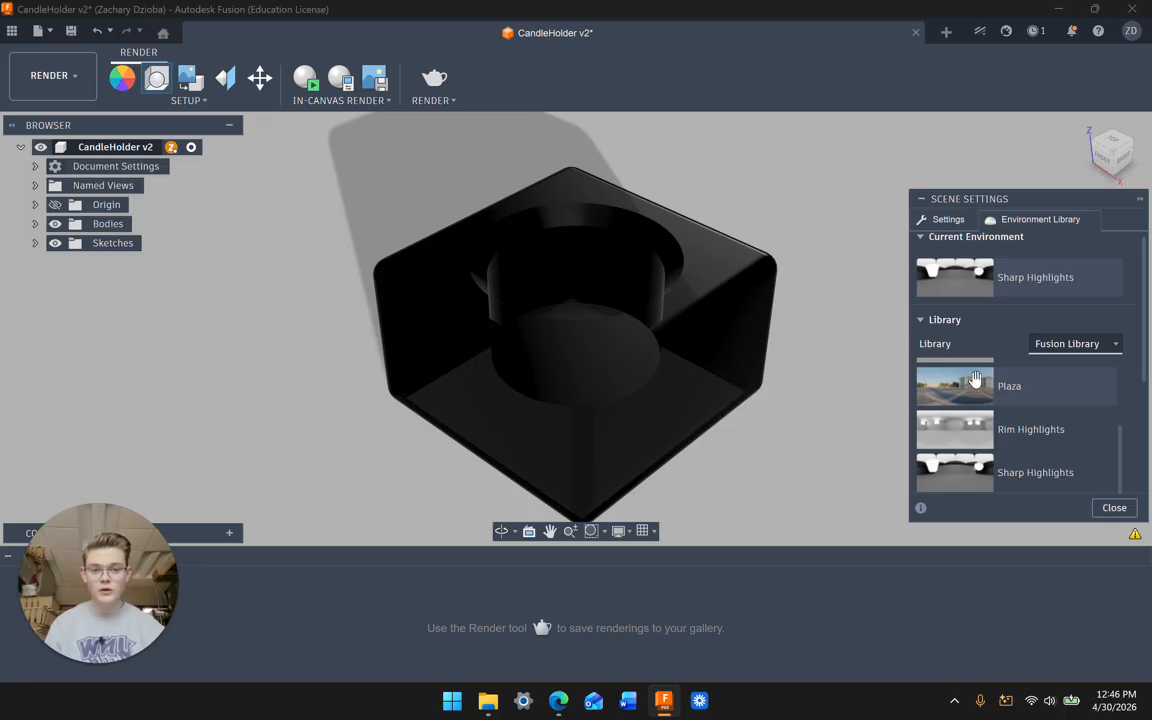
left_click_drag(975, 380, 828, 360)
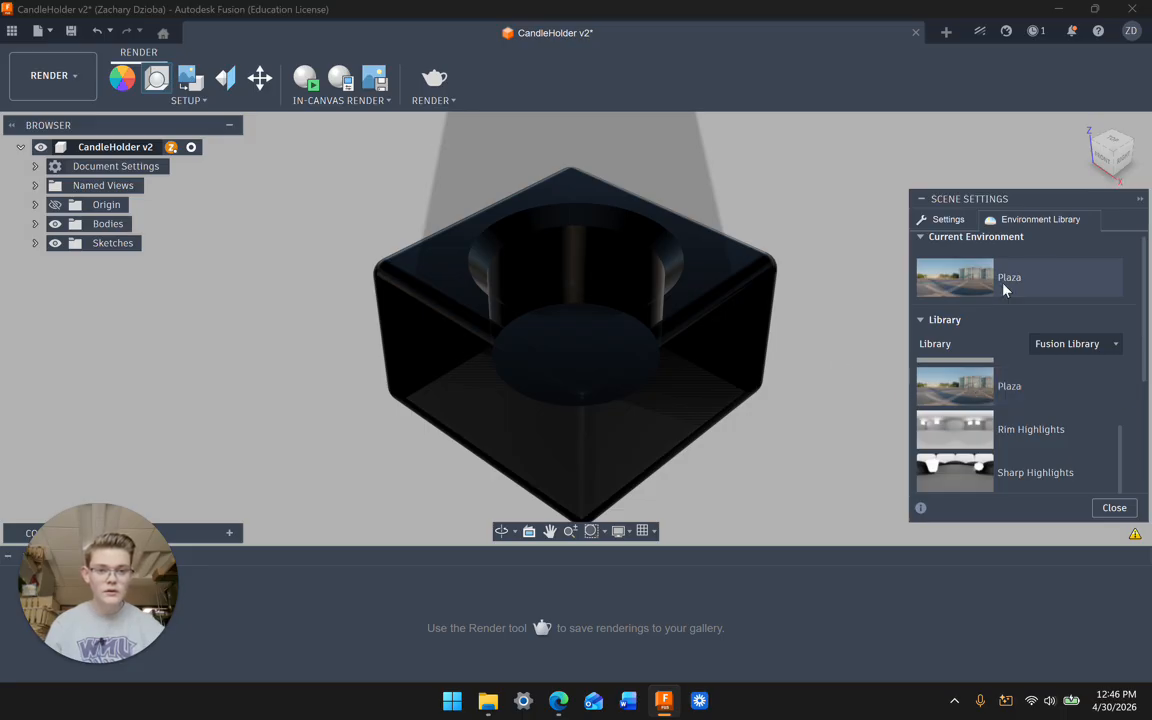
mouse_move(720, 342)
middle_mouse_down("shift")
mouse_move(715, 267)
mouse_move(743, 355)
mouse_move(703, 347)
mouse_move(725, 334)
middle_mouse_up("shift")
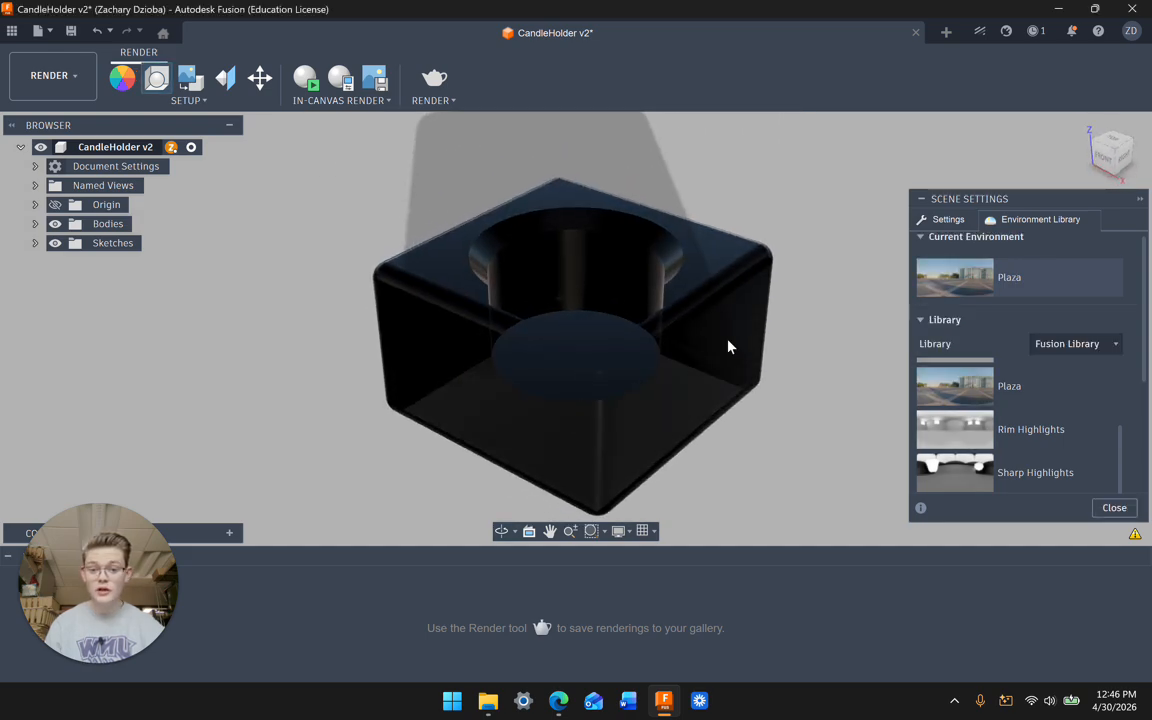
mouse_move(1136, 535)
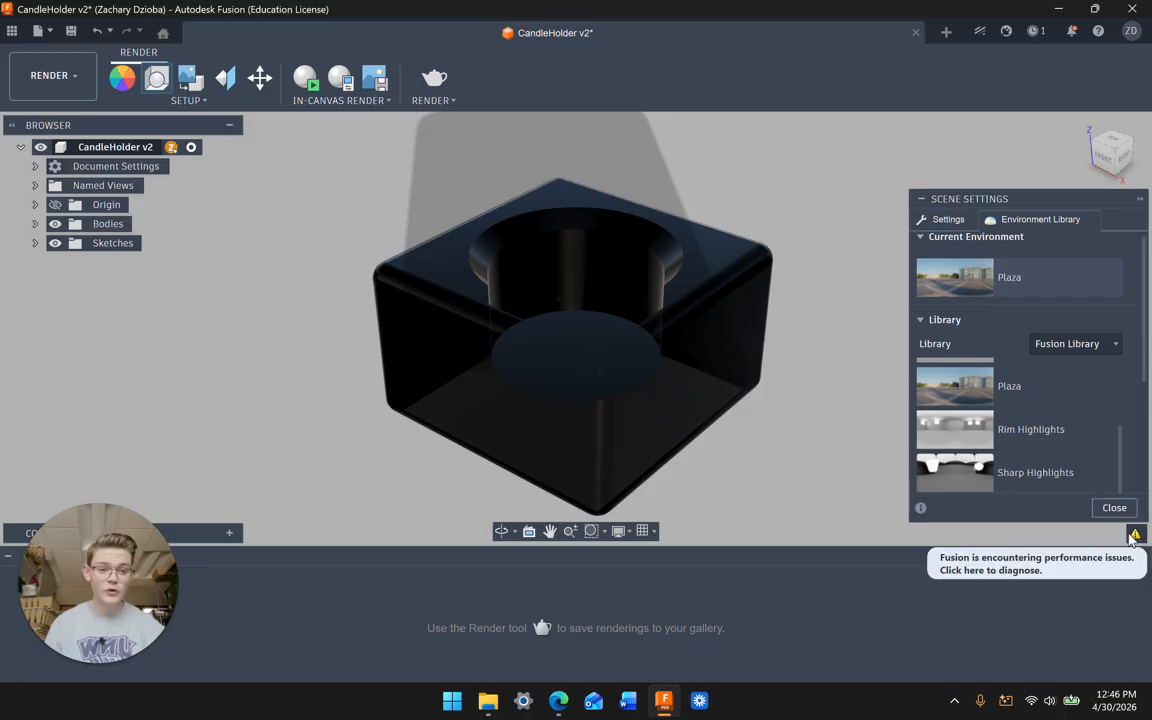
left_click(1114, 507)
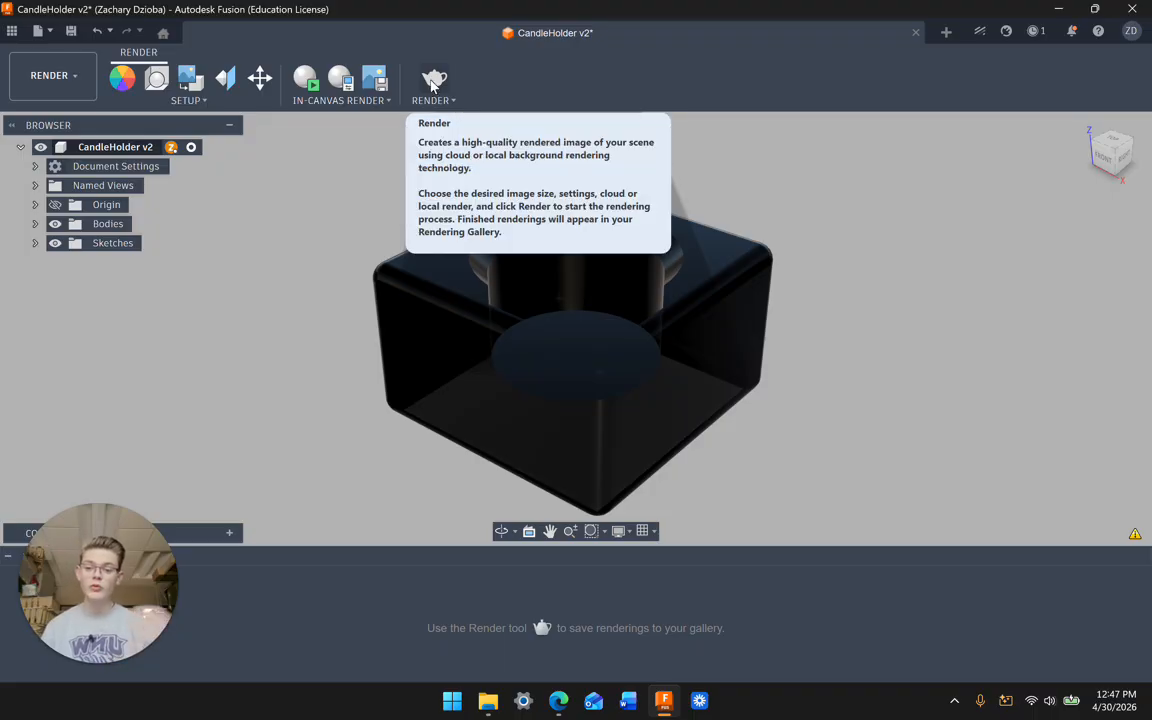
left_click(123, 81)
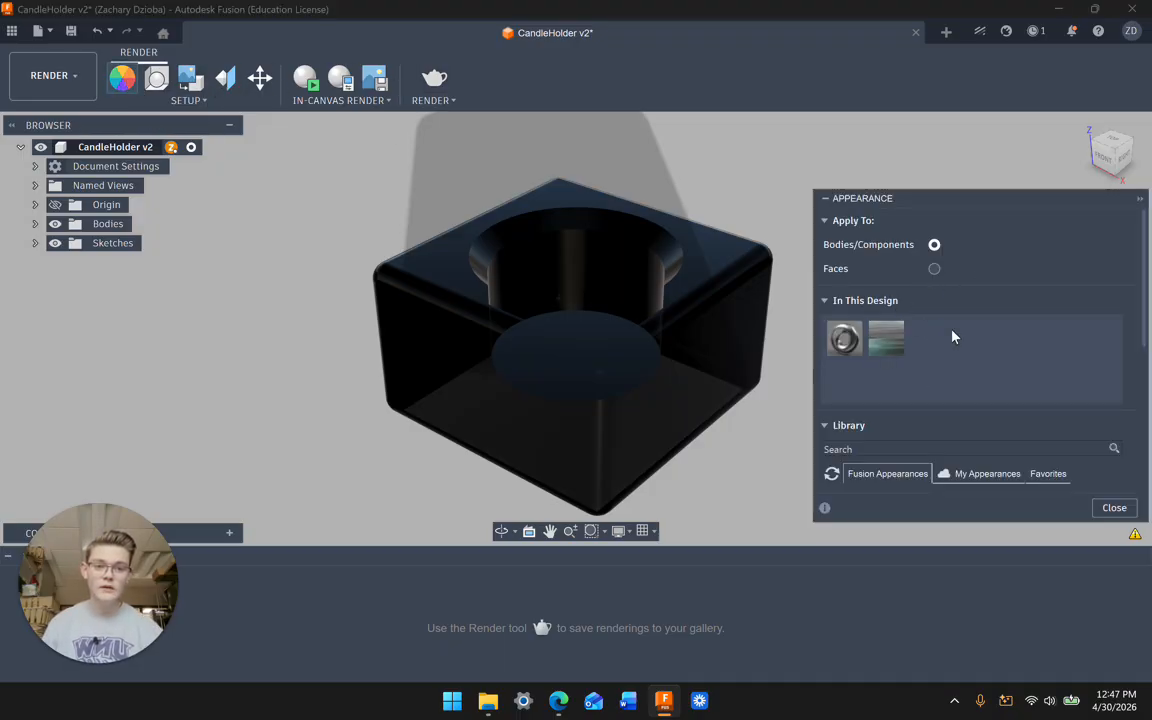
scroll(952, 337, "down", 5)
left_click(986, 266)
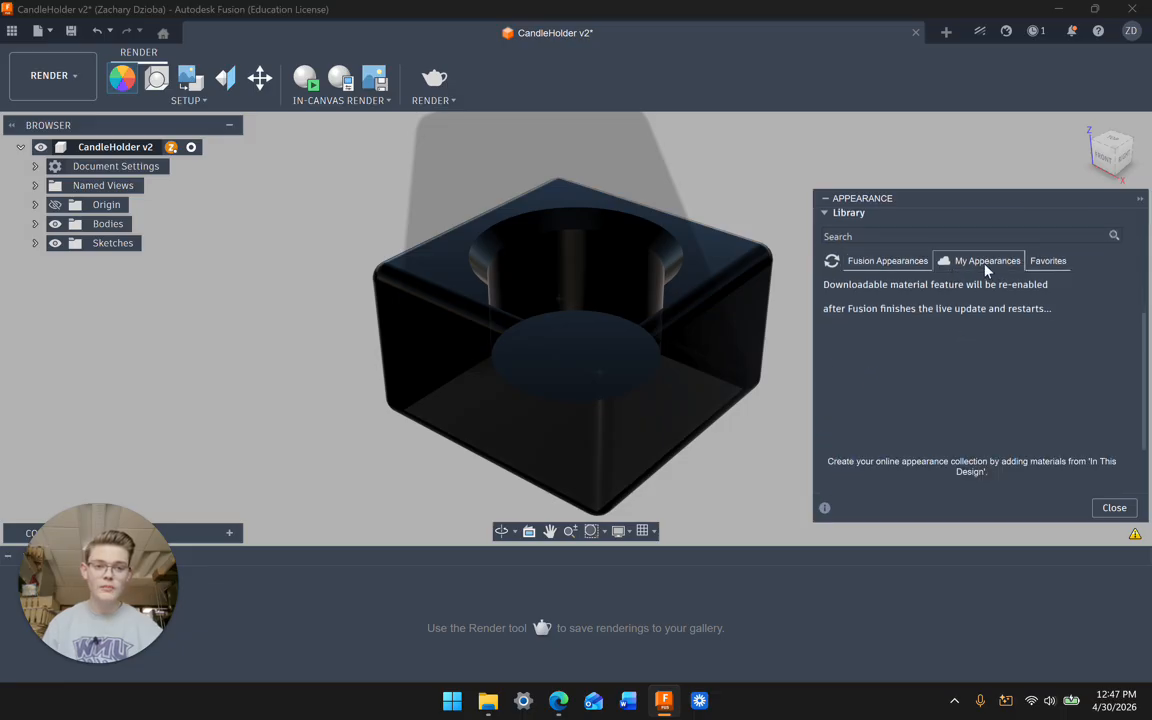
left_click(886, 261)
scroll(886, 266, "up", 5)
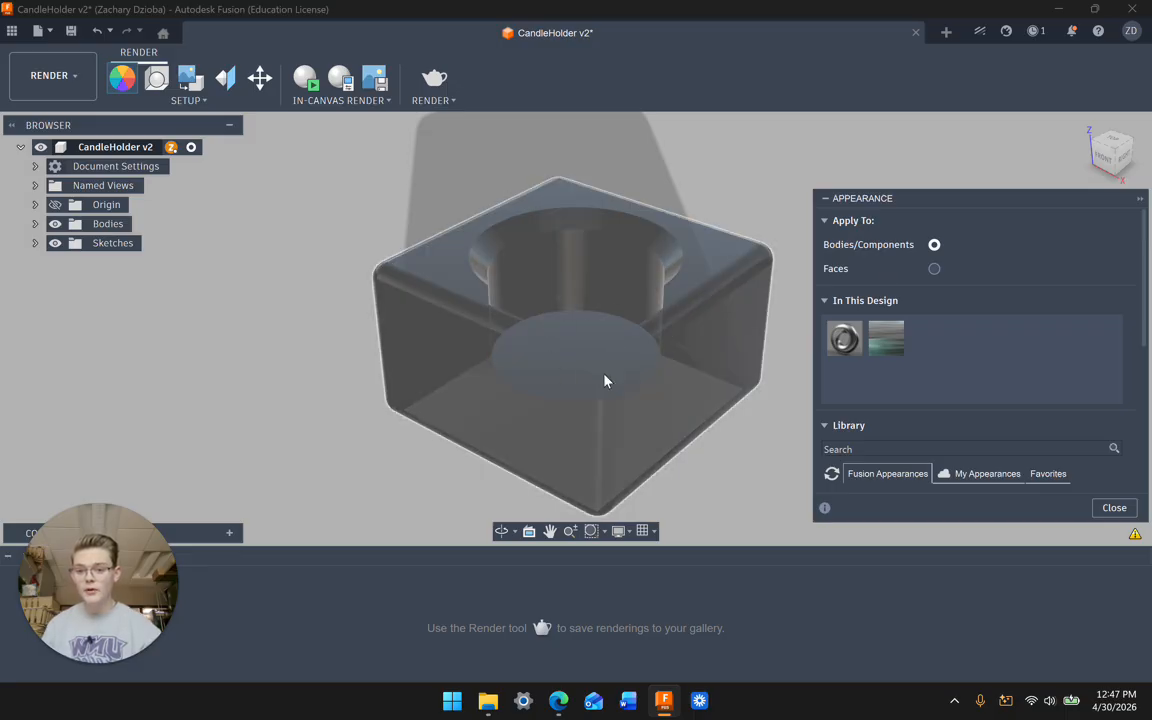
left_click(1114, 508)
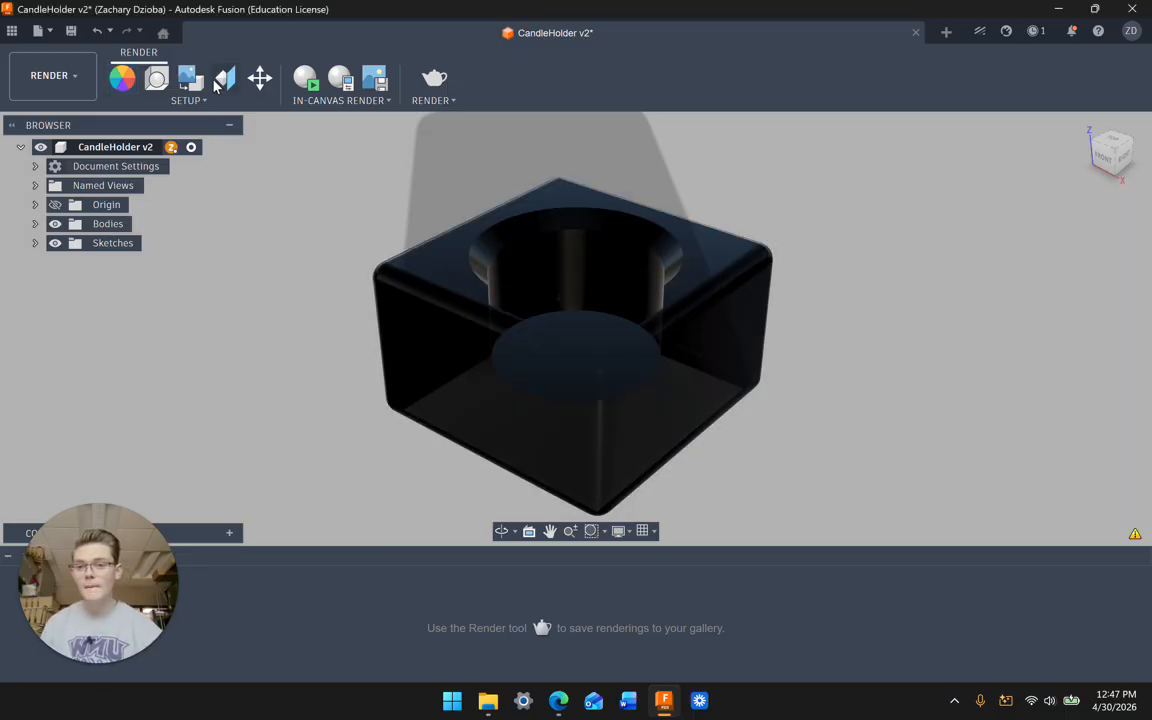
left_click(432, 82)
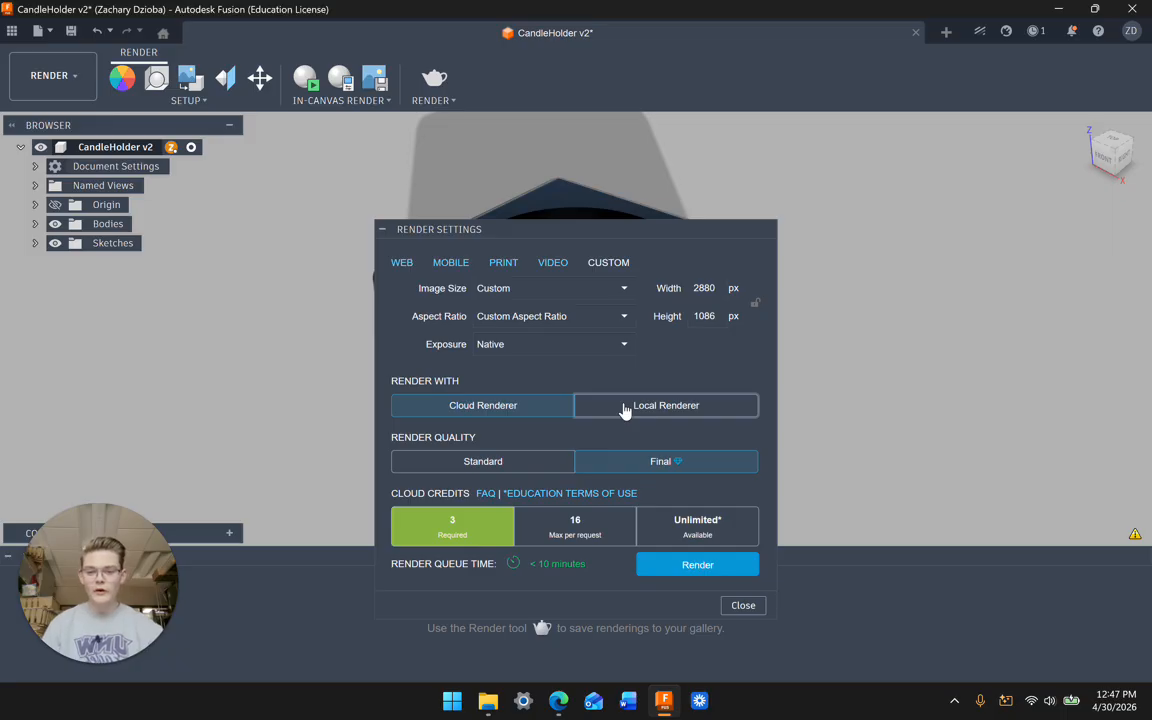
Step: Render the candle holder locally at Standard (50) quality, 2880×1086
left_click(622, 406)
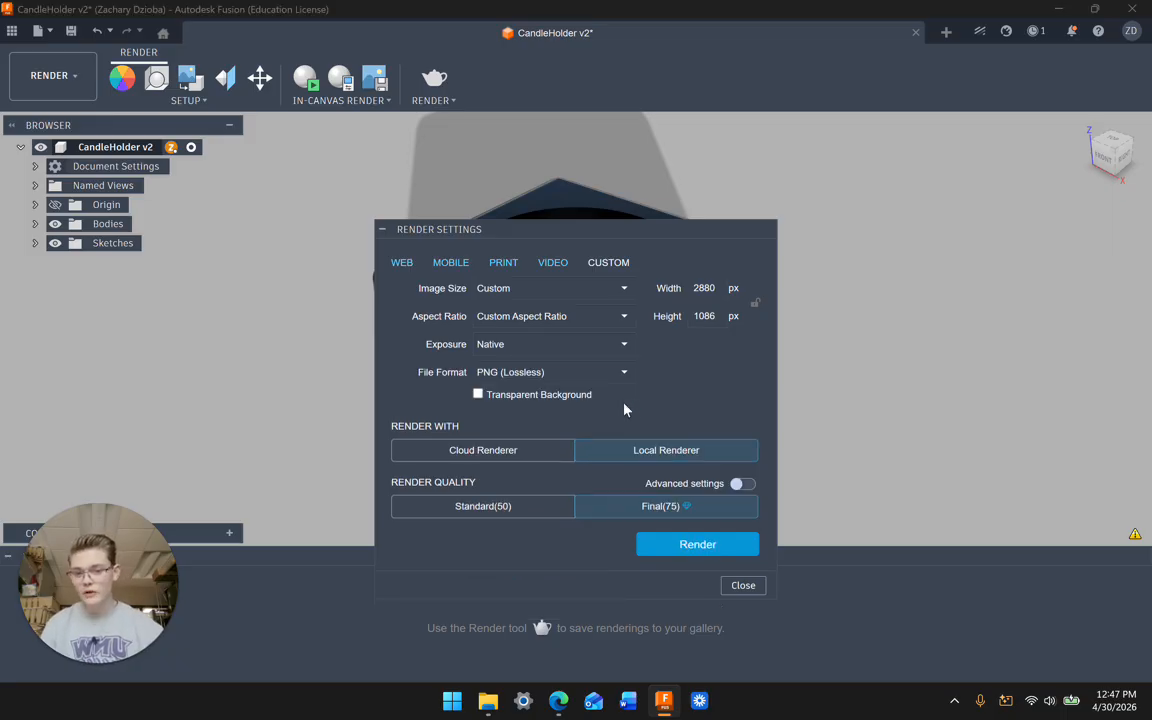
left_click(548, 508)
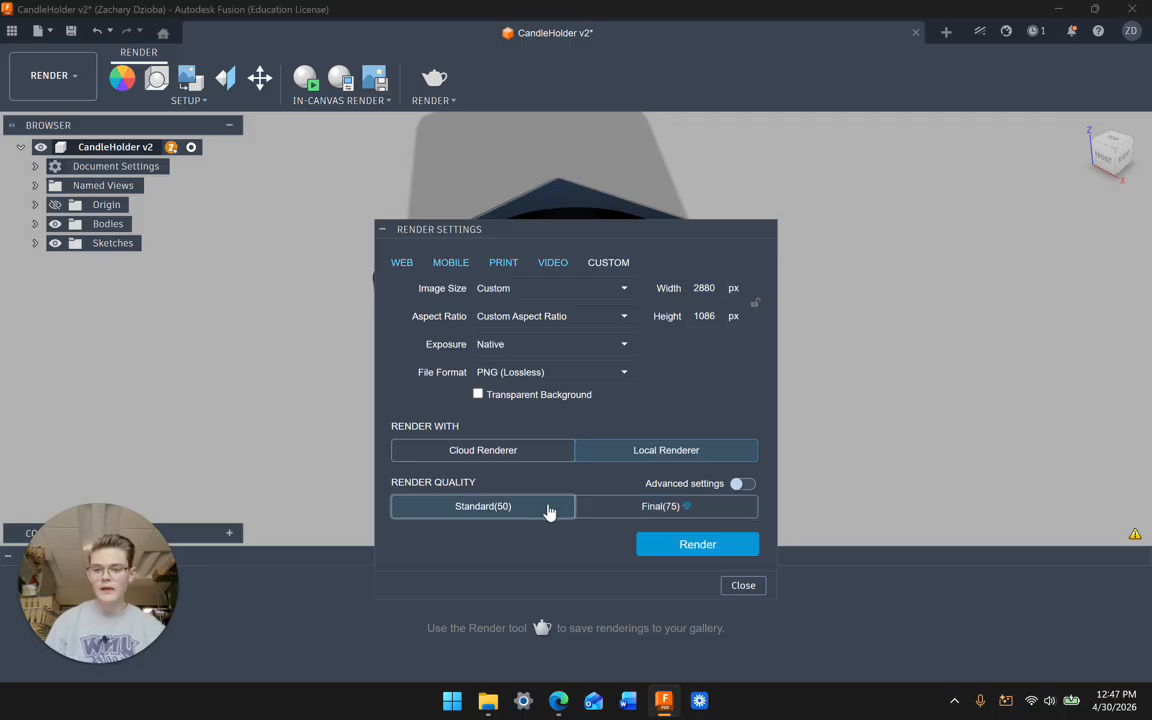
left_click(689, 546)
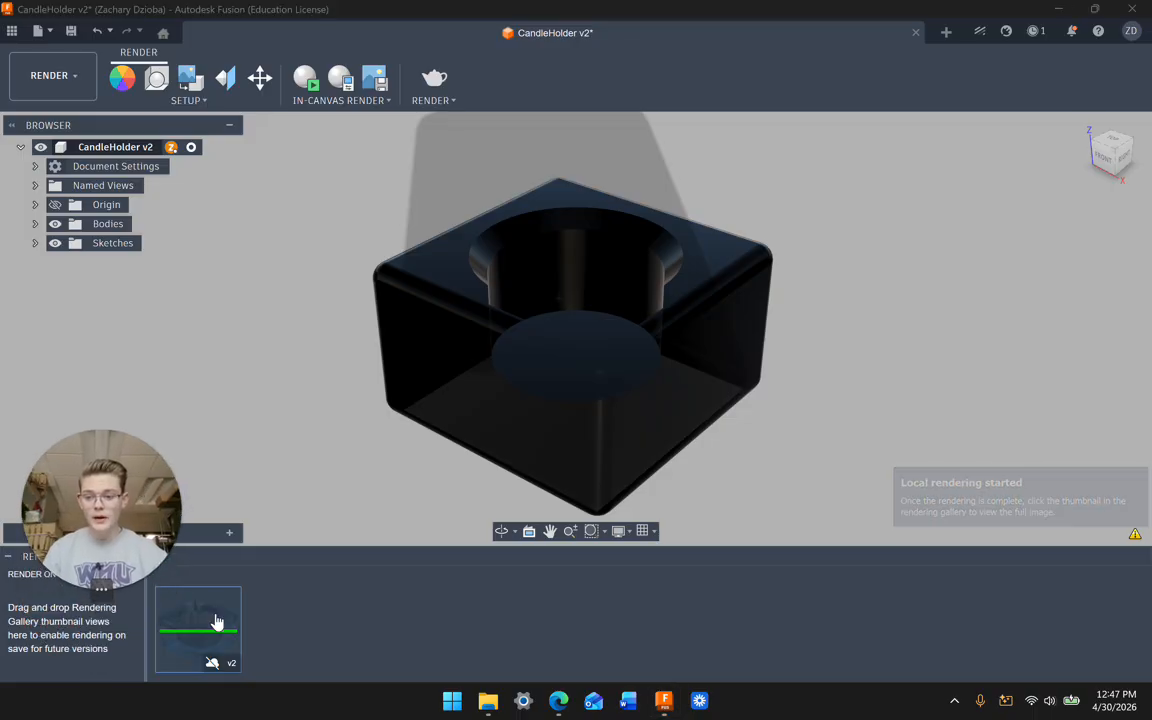
Step: Open the in-progress candle holder render from the Rendering Gallery strip
mouse_move(211, 622)
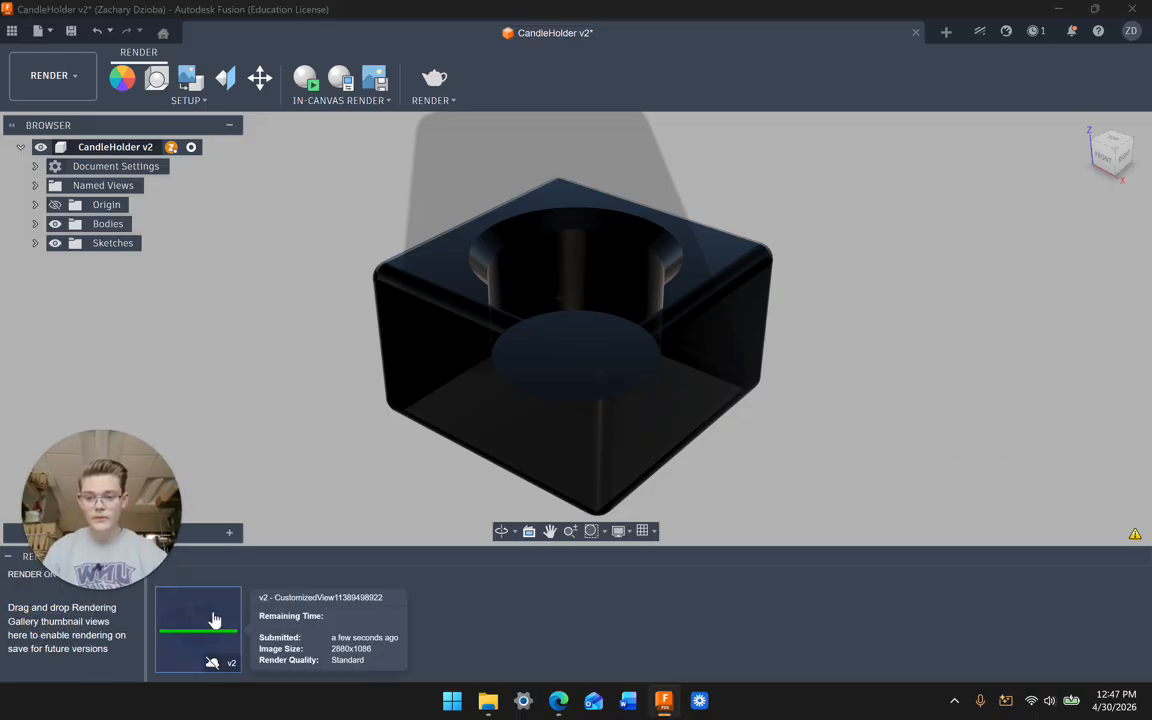
left_click(213, 618)
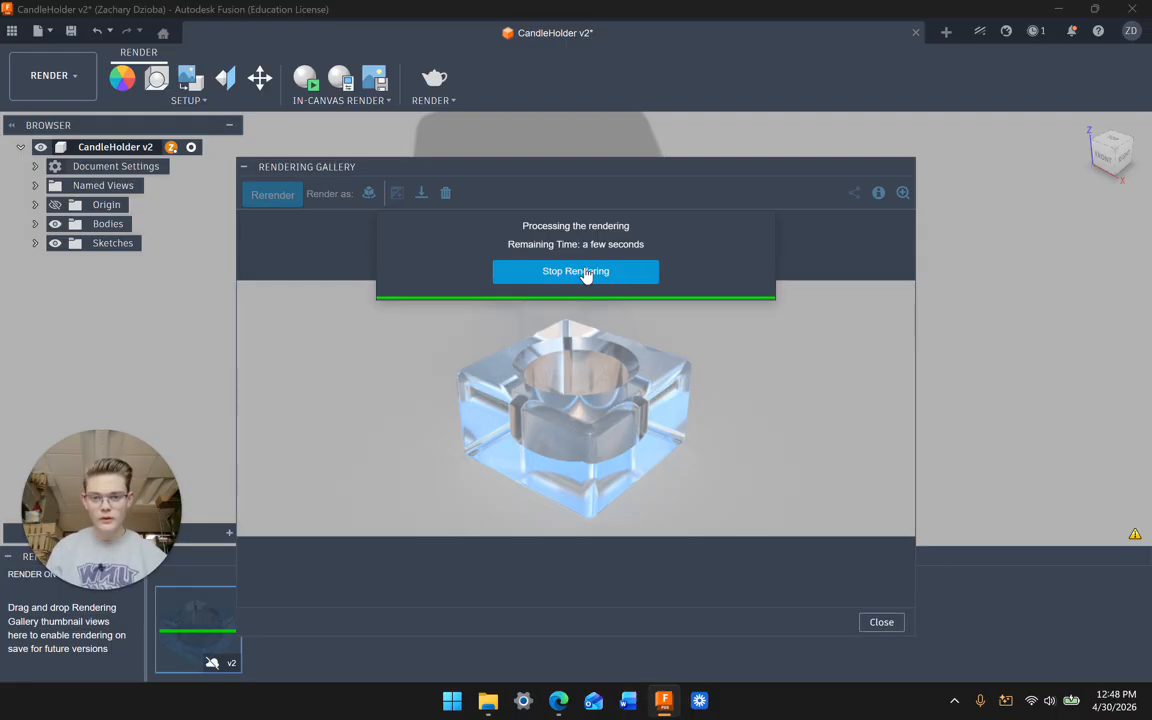
Step: Close the Rendering Gallery and reopen the finished v2 render thumbnail
left_click(884, 622)
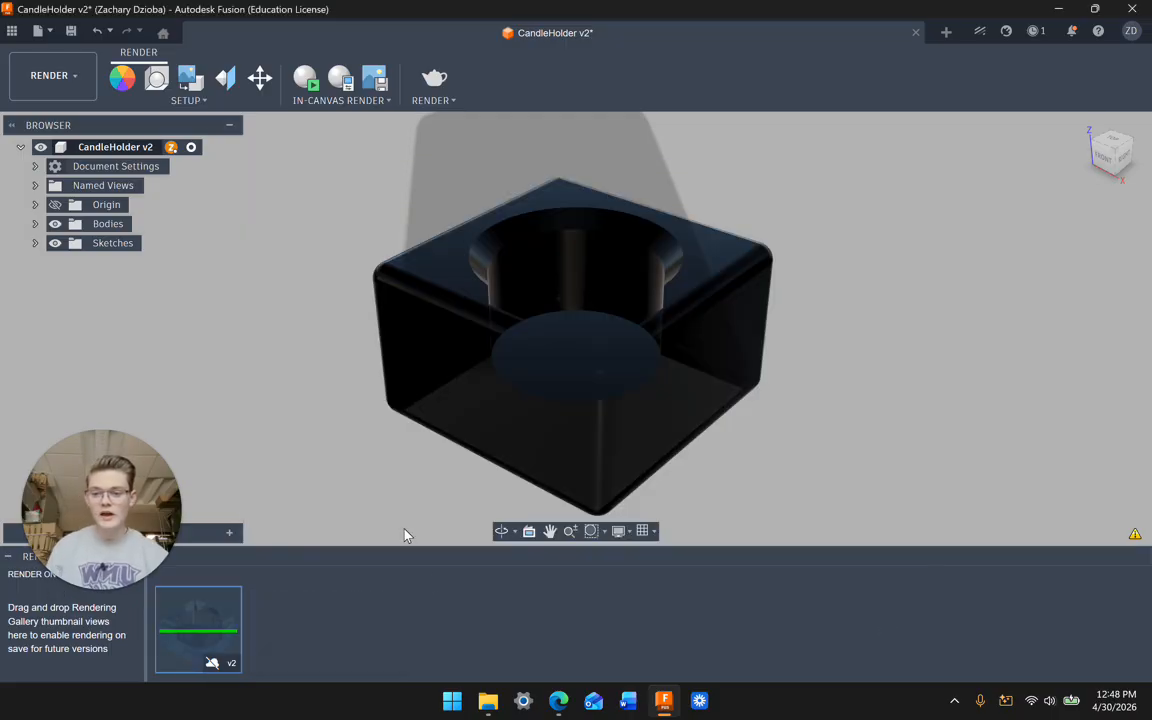
double_click(200, 622)
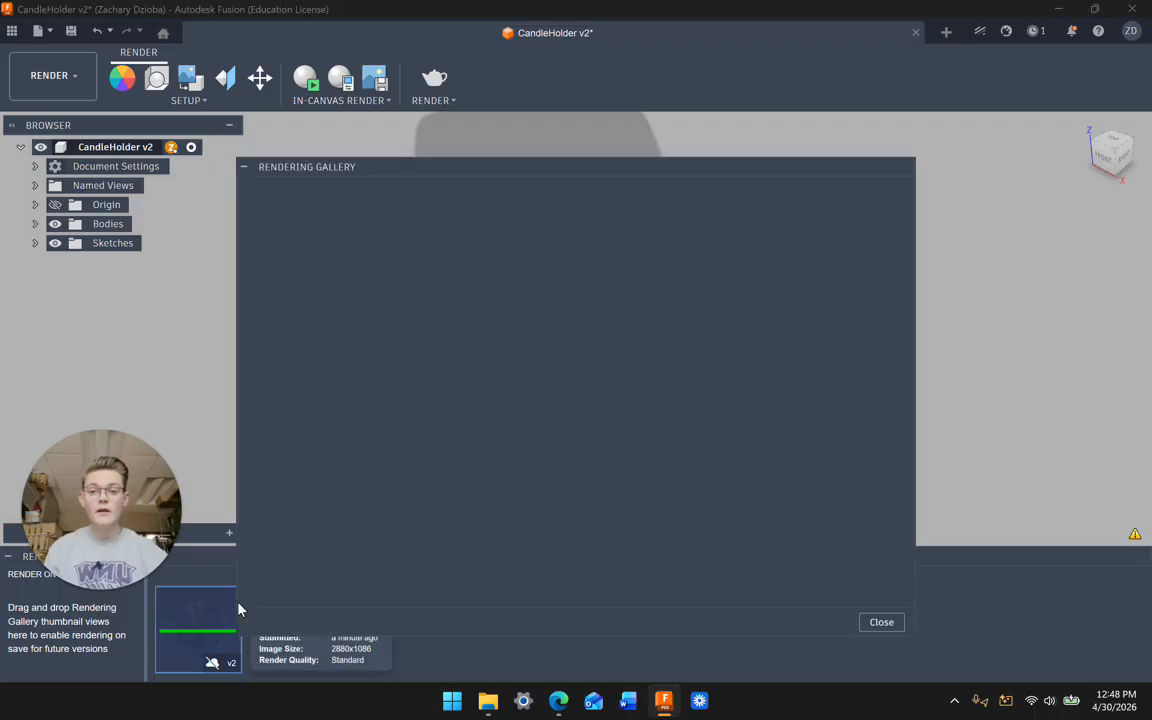